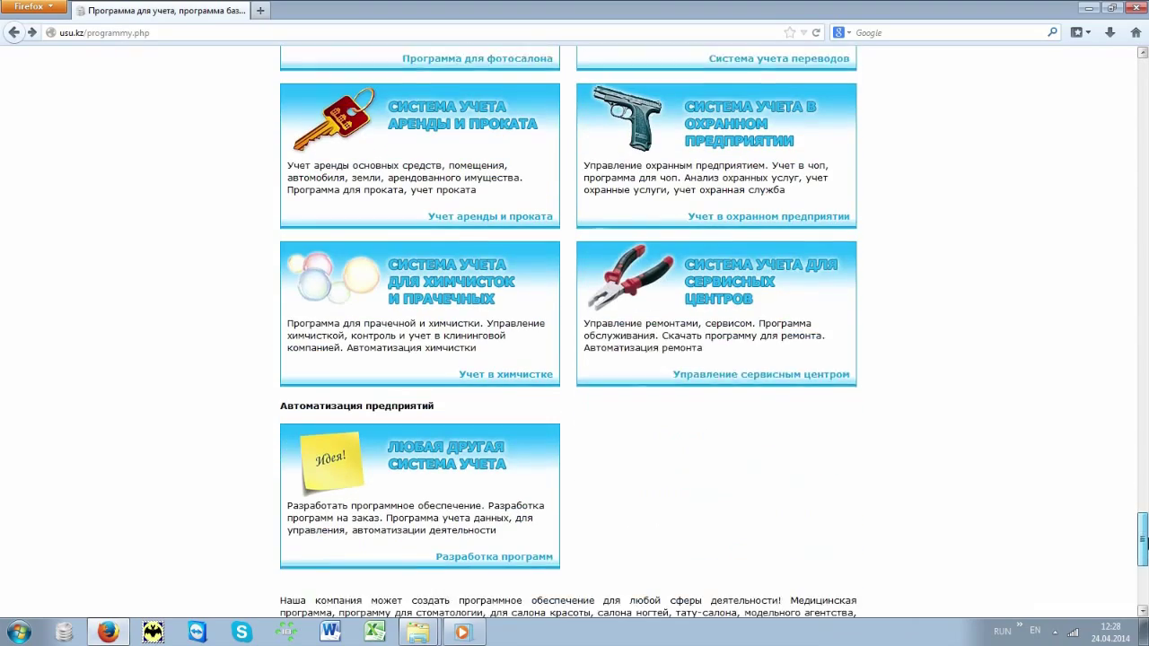
Step: Open the 'Управление сервисным центром' page on usu.kz
{"action": "left_click", "coordinate": [841, 363]}
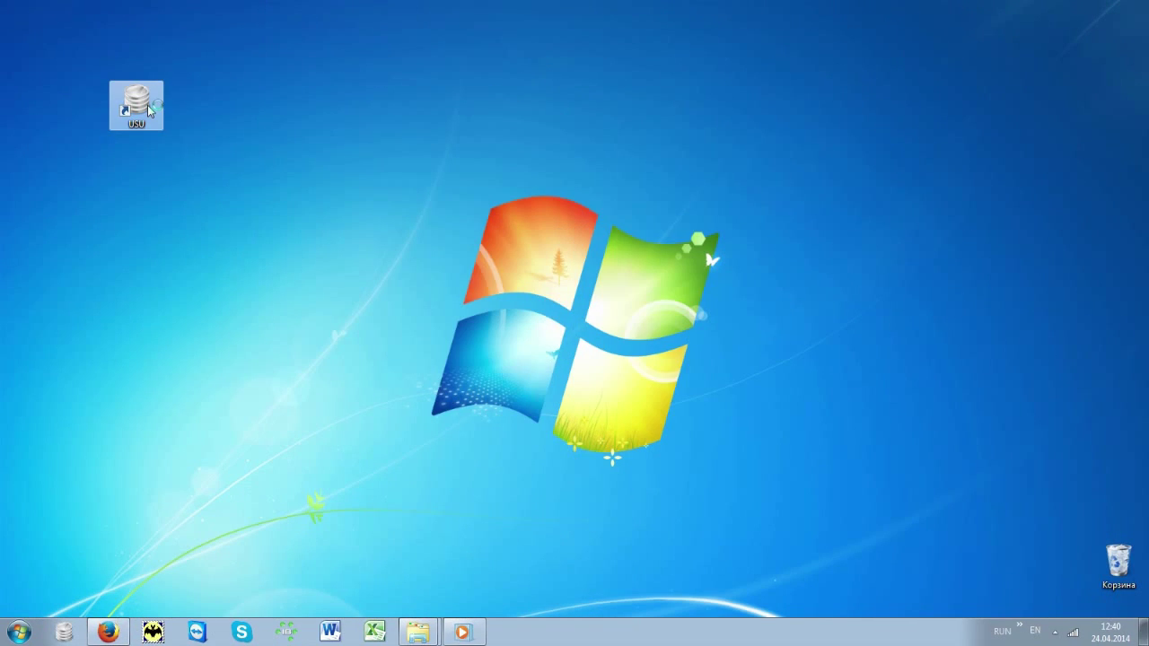
Step: Launch USU from the desktop and log in under the MAIN role
{"action": "double_click", "coordinate": [149, 110]}
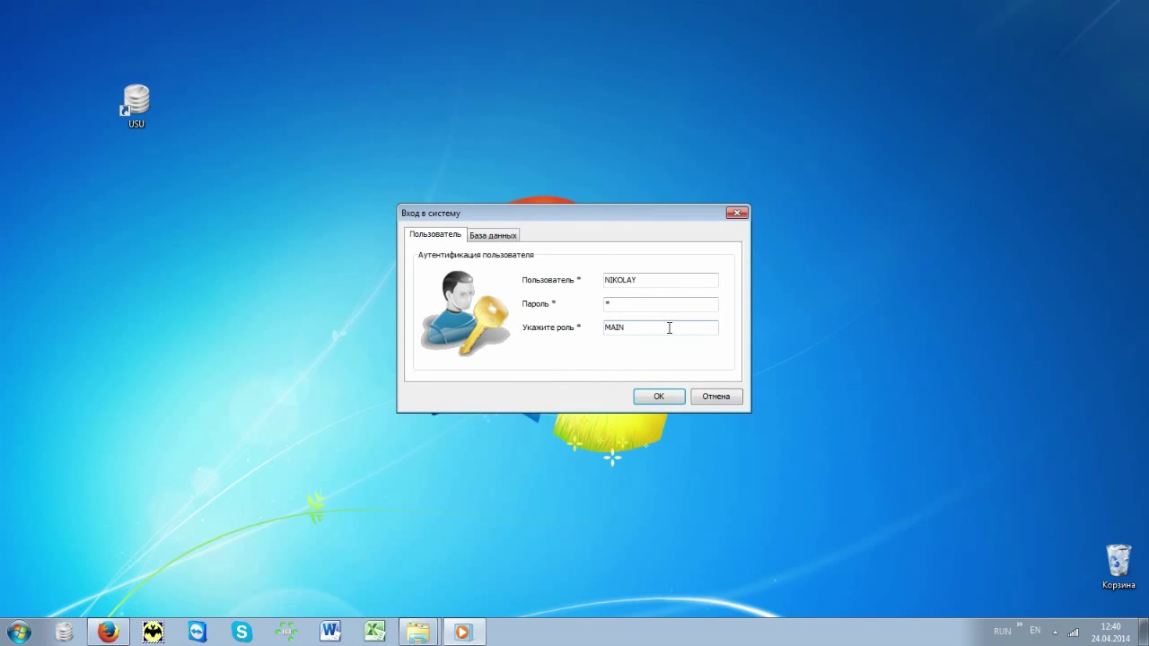
{"action": "left_click", "coordinate": [668, 397]}
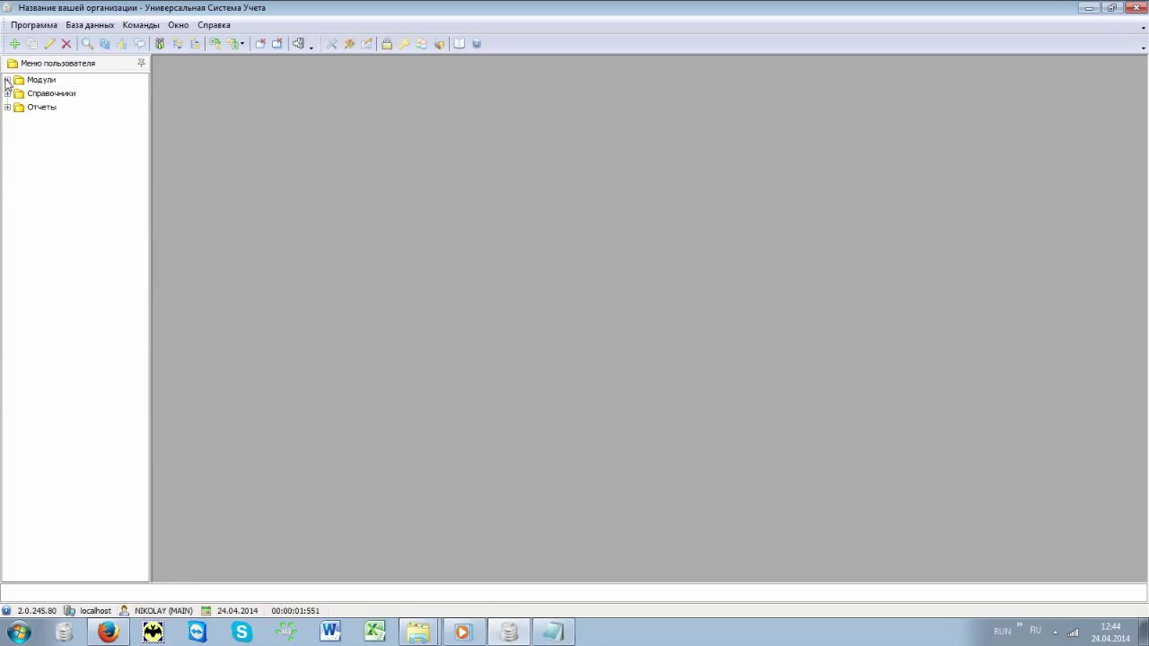
Step: Open Модули > Организация > Заказ-наряды and run a search with blank criteria
{"action": "left_click", "coordinate": [7, 81]}
{"action": "left_click", "coordinate": [18, 93]}
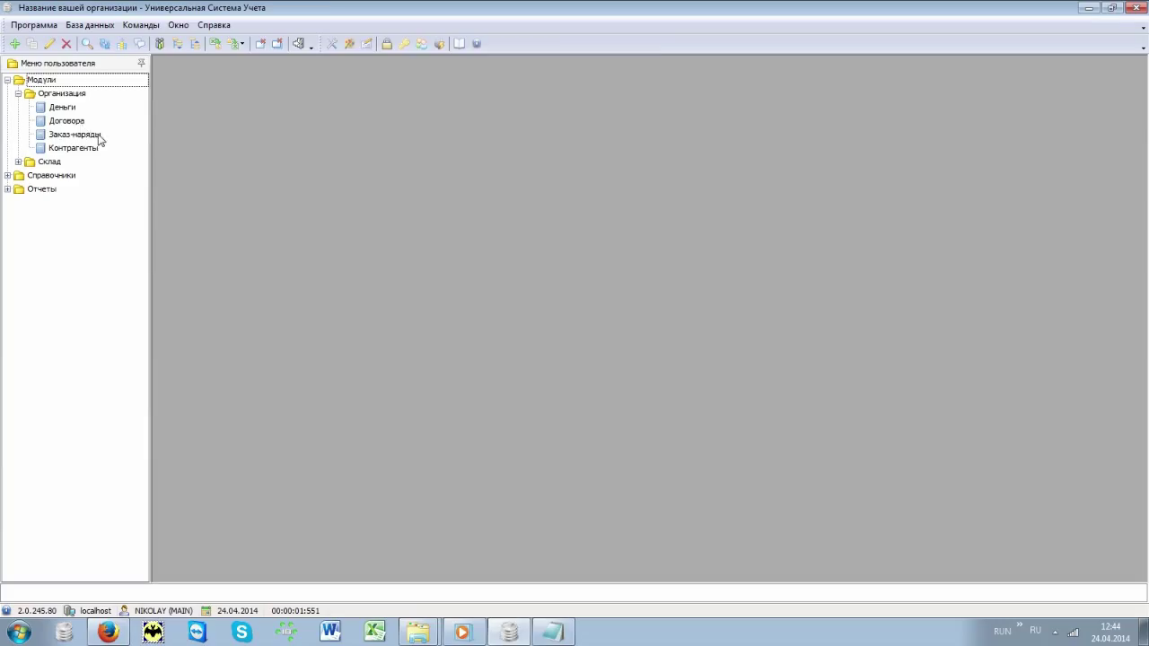
{"action": "double_click", "coordinate": [99, 136]}
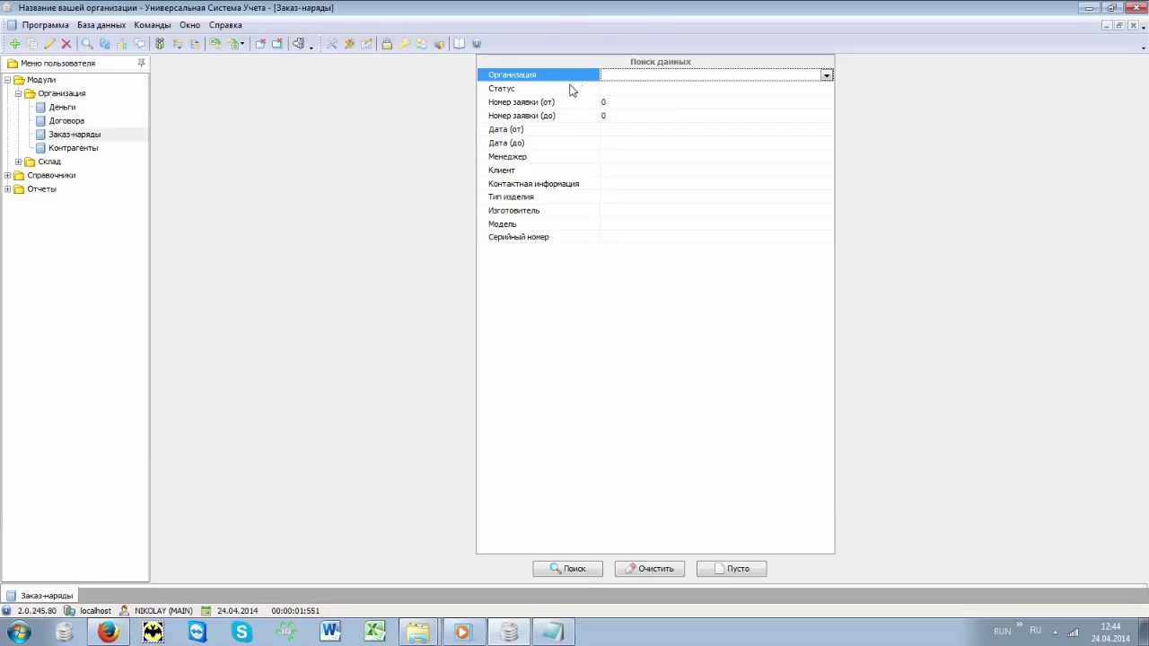
{"action": "left_click_drag", "start_coordinate": [567, 79], "coordinate": [560, 248]}
{"action": "key", "text": "Down"}
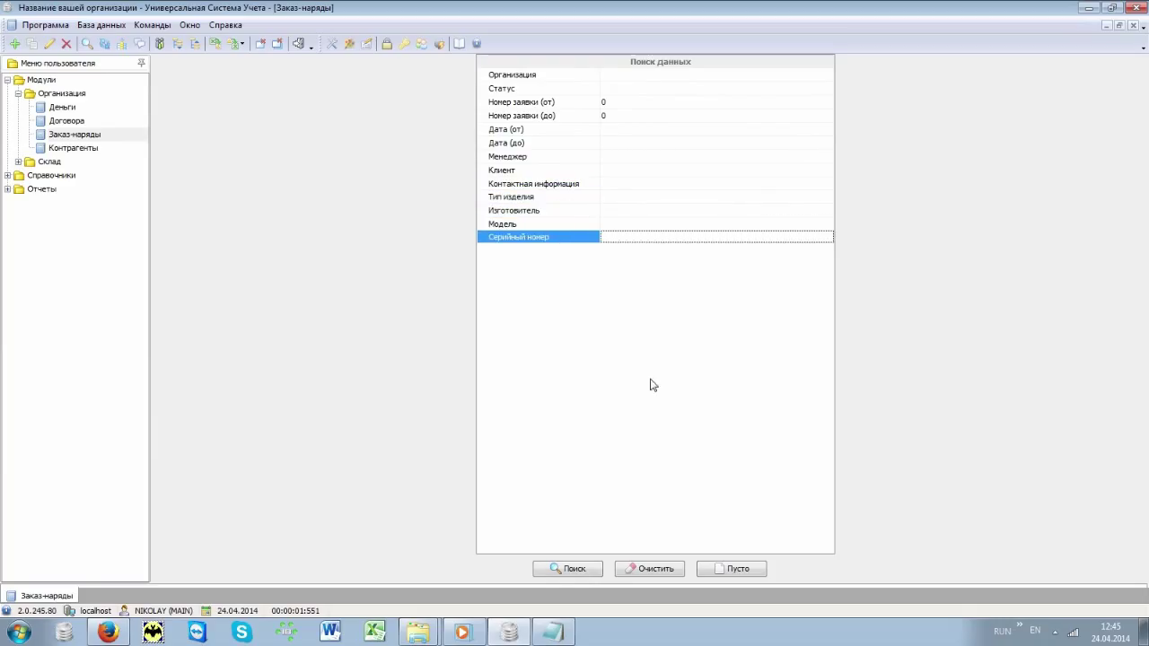
{"action": "left_click", "coordinate": [588, 569]}
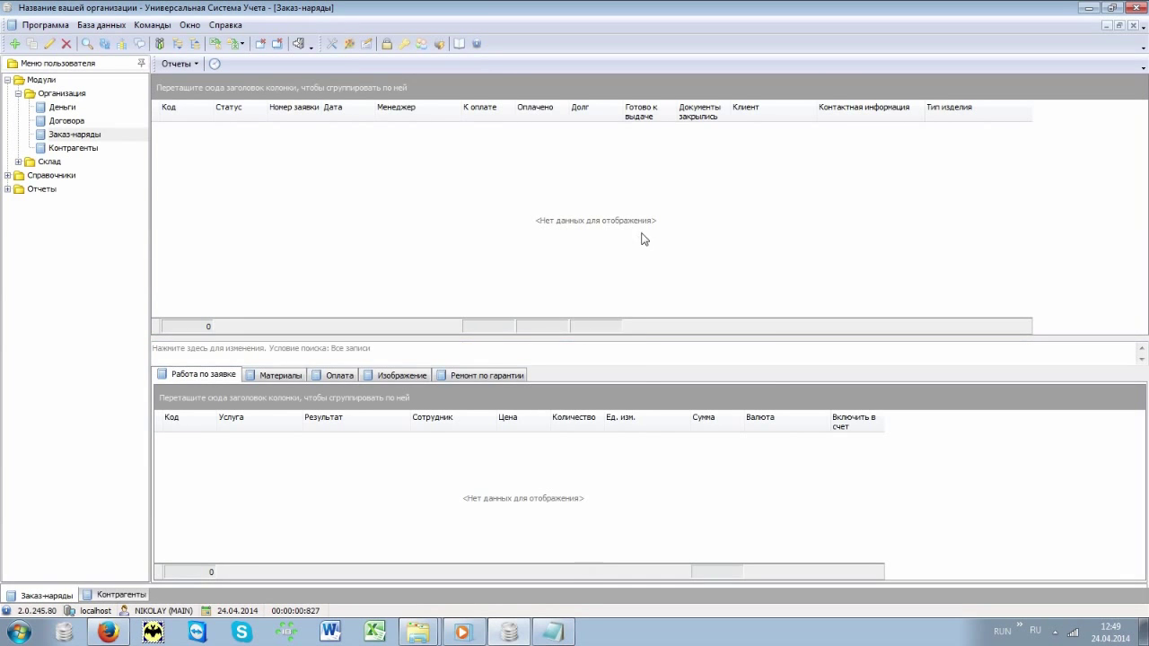
Step: Start a new work order and pick its manager and the client Некий клиент
{"action": "right_click", "coordinate": [645, 235]}
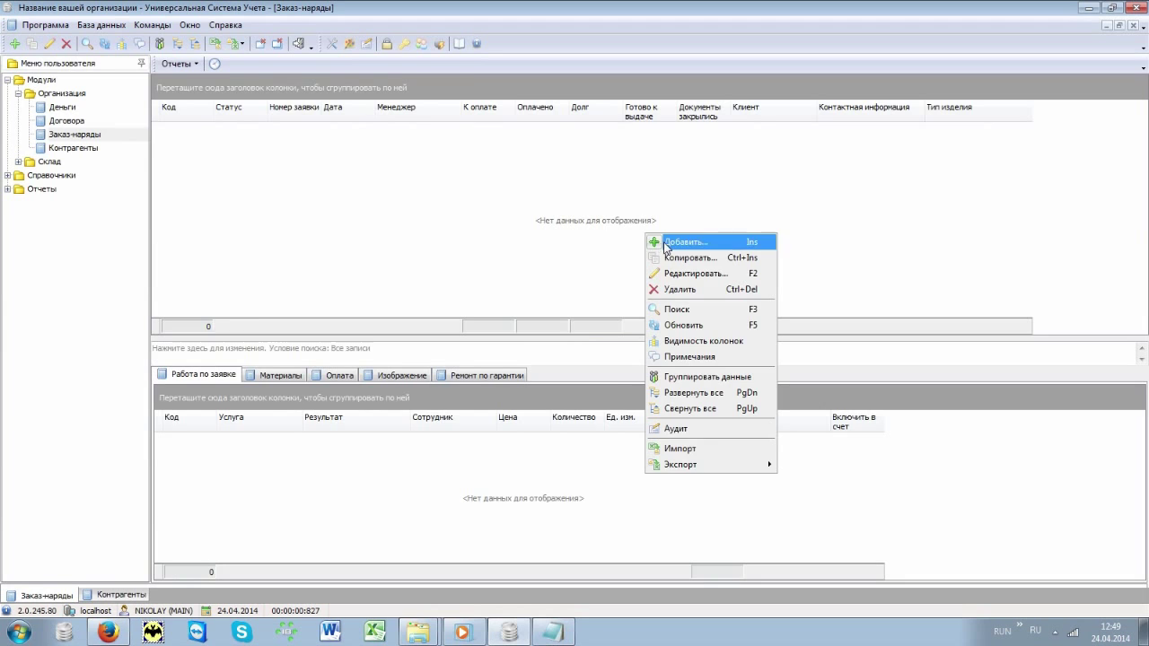
{"action": "left_click", "coordinate": [666, 243]}
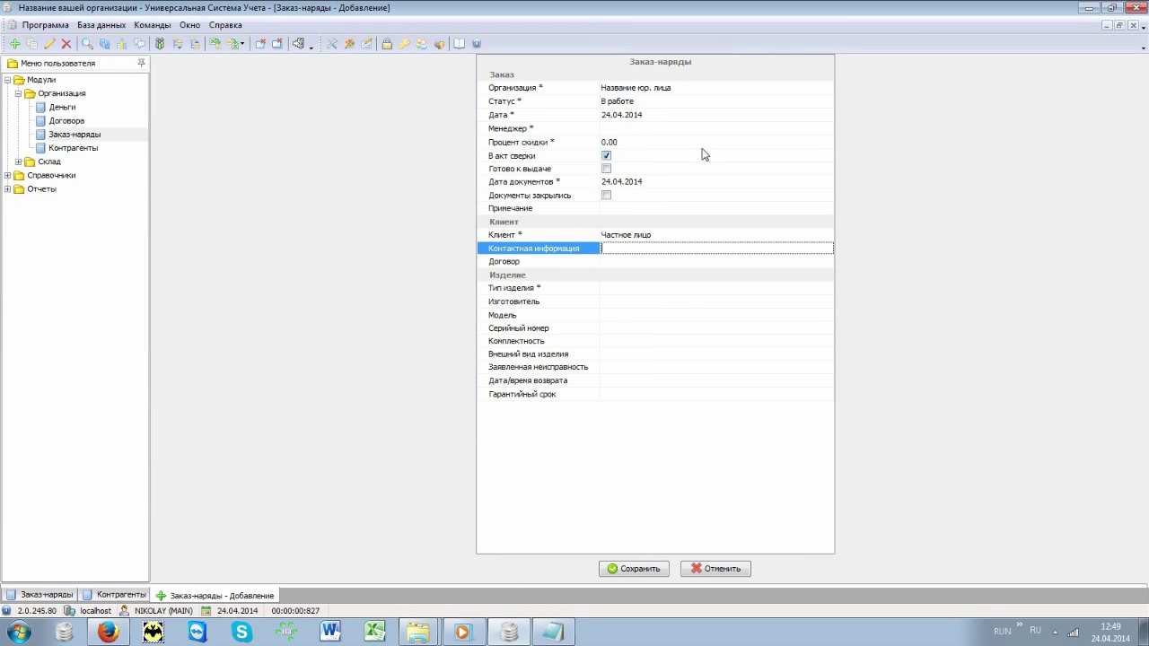
{"action": "left_click", "coordinate": [704, 128]}
{"action": "key", "text": "Down"}
{"action": "key", "text": "Return"}
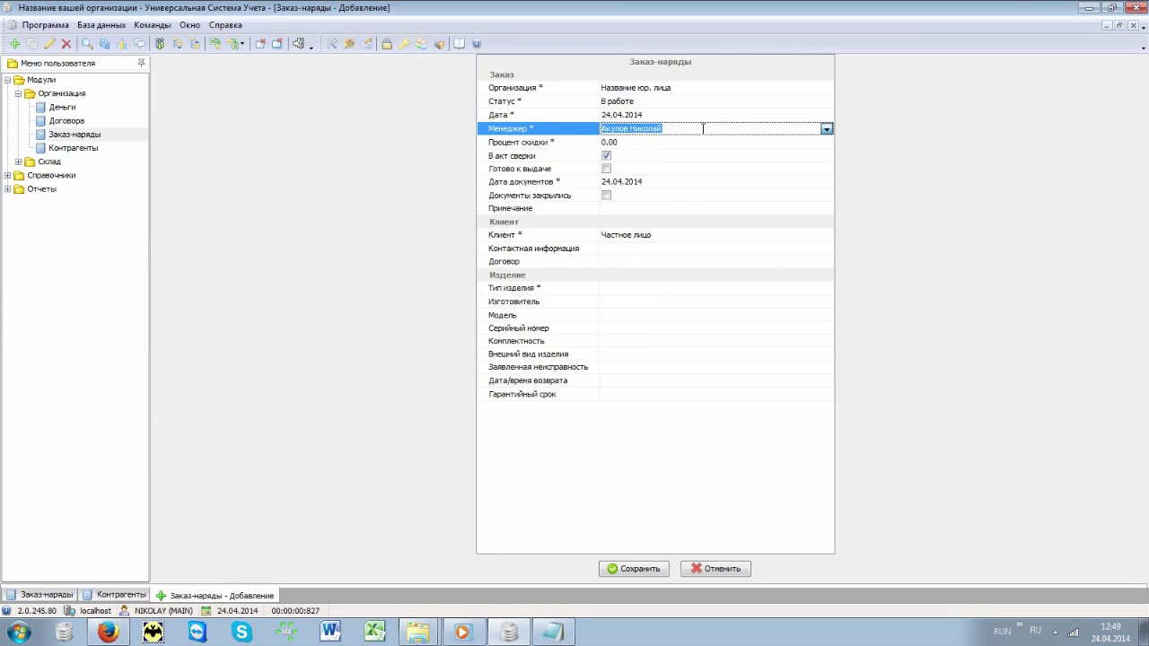
{"action": "left_click", "coordinate": [715, 235]}
{"action": "left_click", "coordinate": [825, 234]}
{"action": "double_click", "coordinate": [443, 120]}
Step: Enter the client's phone and the device: Монитор, manufacturer LG, model Flatron
{"action": "left_click", "coordinate": [633, 249]}
{"action": "type", "text": "+77775555555"}
{"action": "key", "text": "Tab"}
{"action": "type", "text": "Монитор"}
{"action": "key", "text": "Tab"}
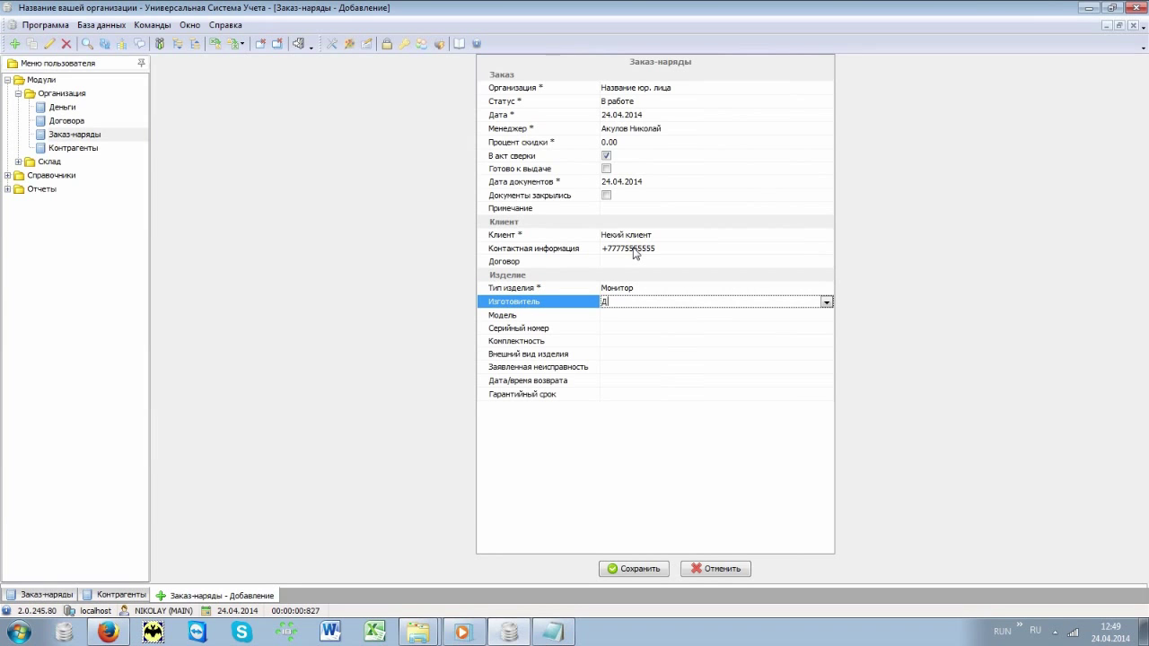
{"action": "type", "text": "LG"}
{"action": "key", "text": "Tab"}
{"action": "type", "text": "Flat"}
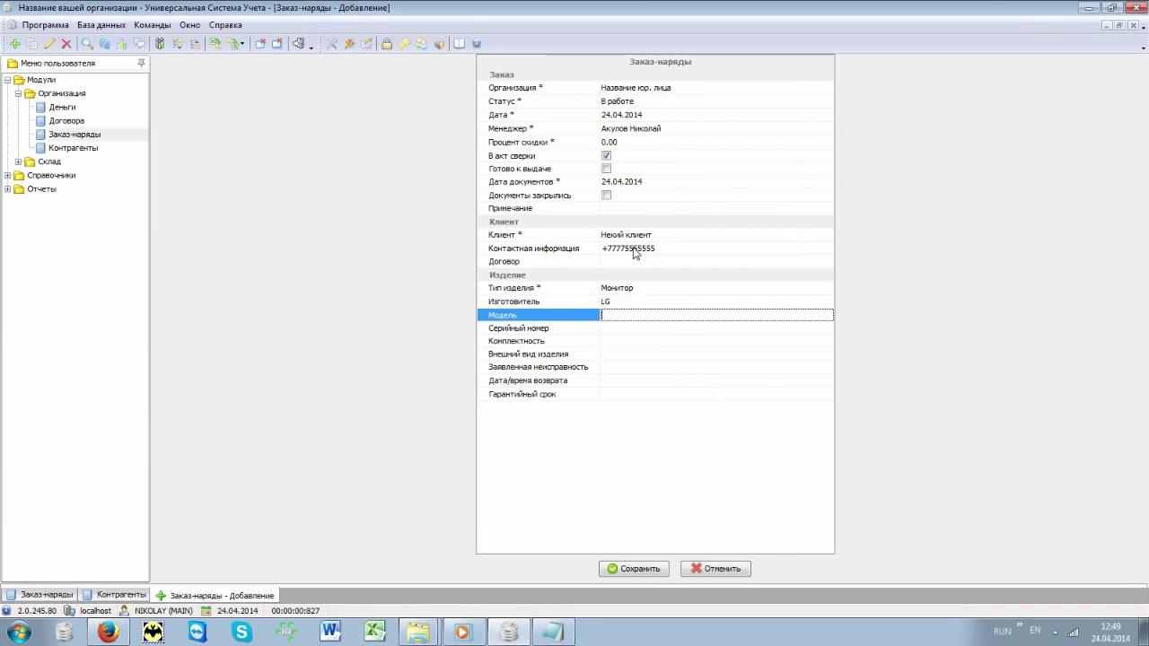
{"action": "type", "text": "ron"}
{"action": "key", "text": "Tab"}
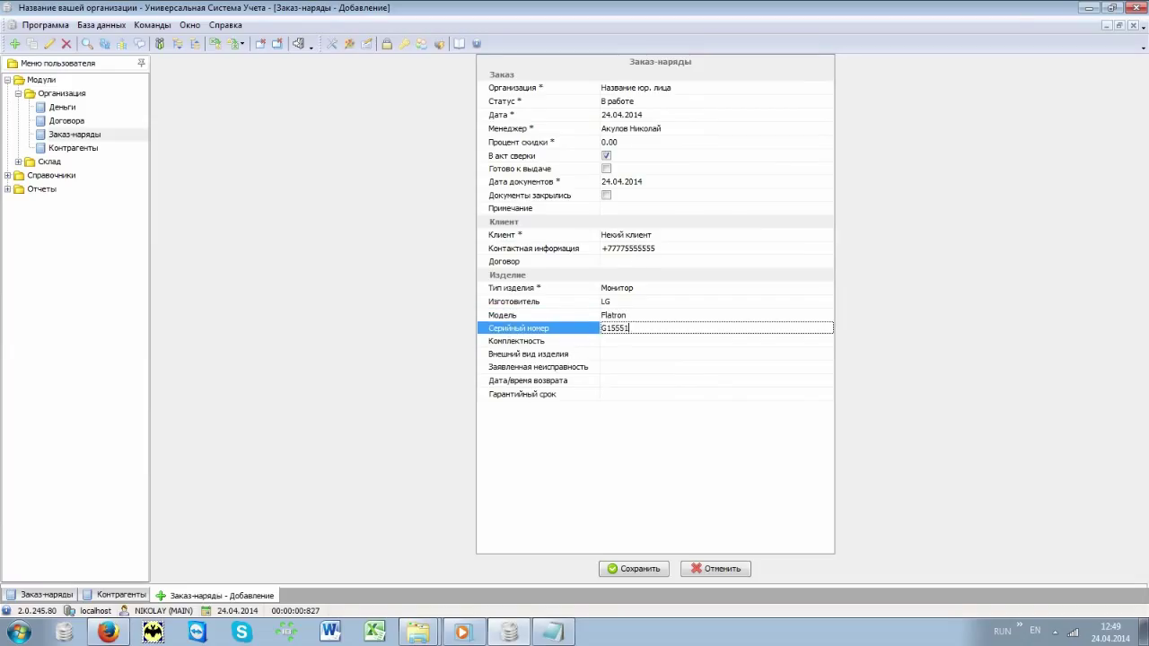
Step: Add serial G155511, completeness 'Без кабелей', fault 'Не включается', and save the order
{"action": "key", "text": "Tab"}
{"action": "type", "text": "Без кабелей"}
{"action": "key", "text": "Tab"}
{"action": "key", "text": "Tab"}
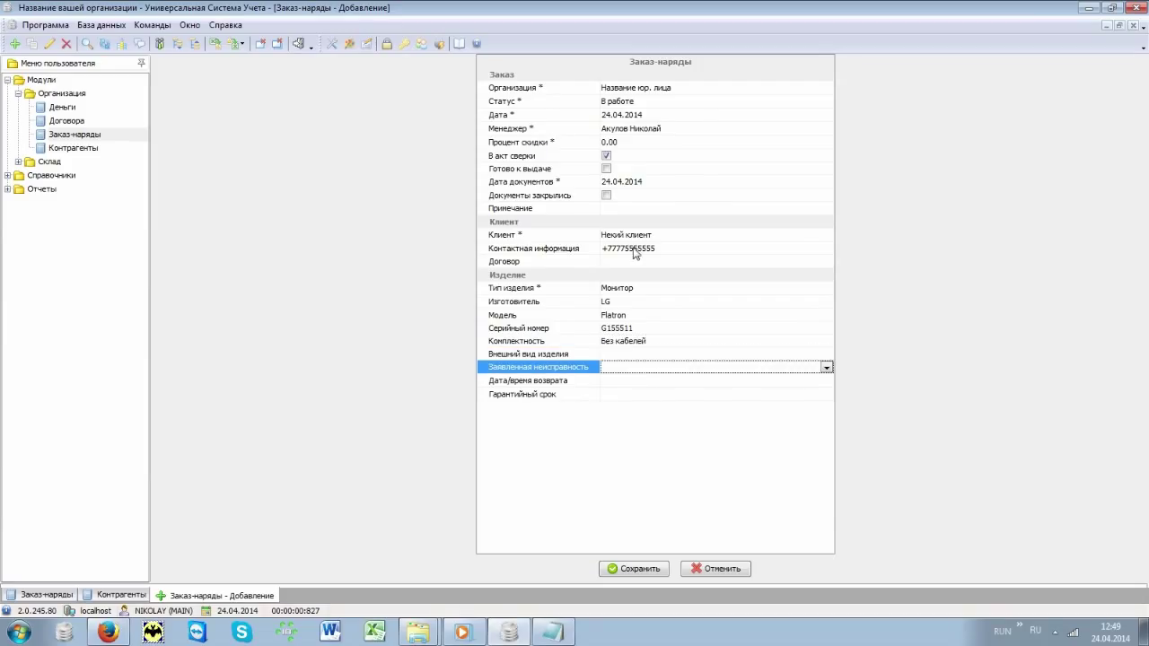
{"action": "type", "text": "Не включается"}
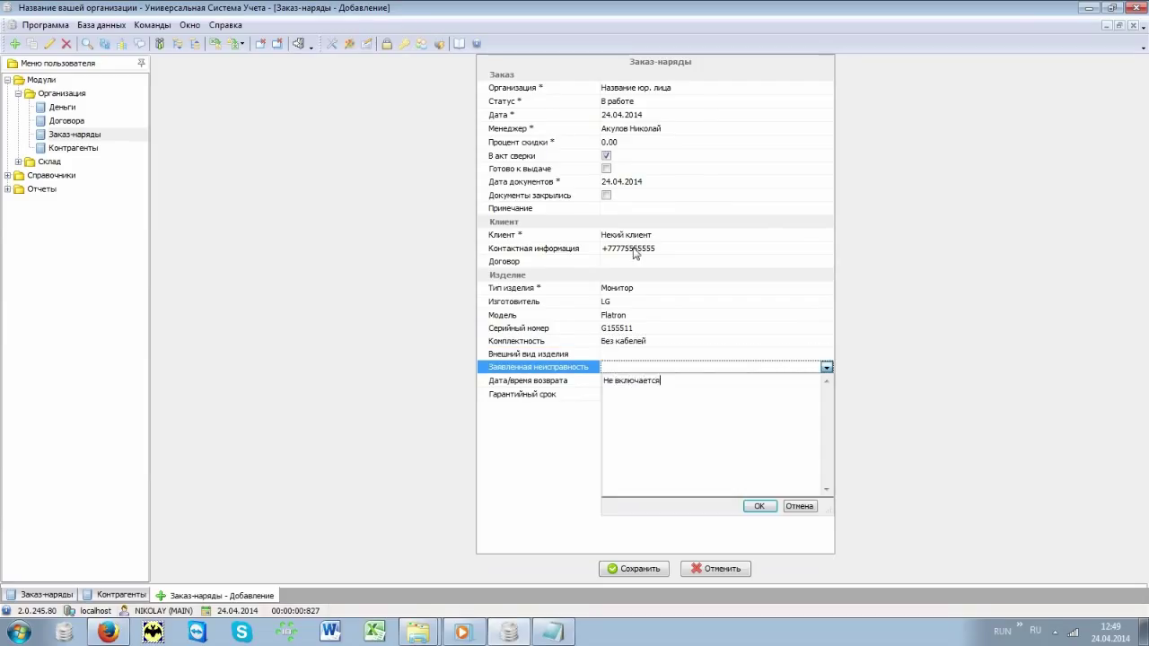
{"action": "key", "text": "ctrl+Return"}
{"action": "left_click", "coordinate": [651, 575]}
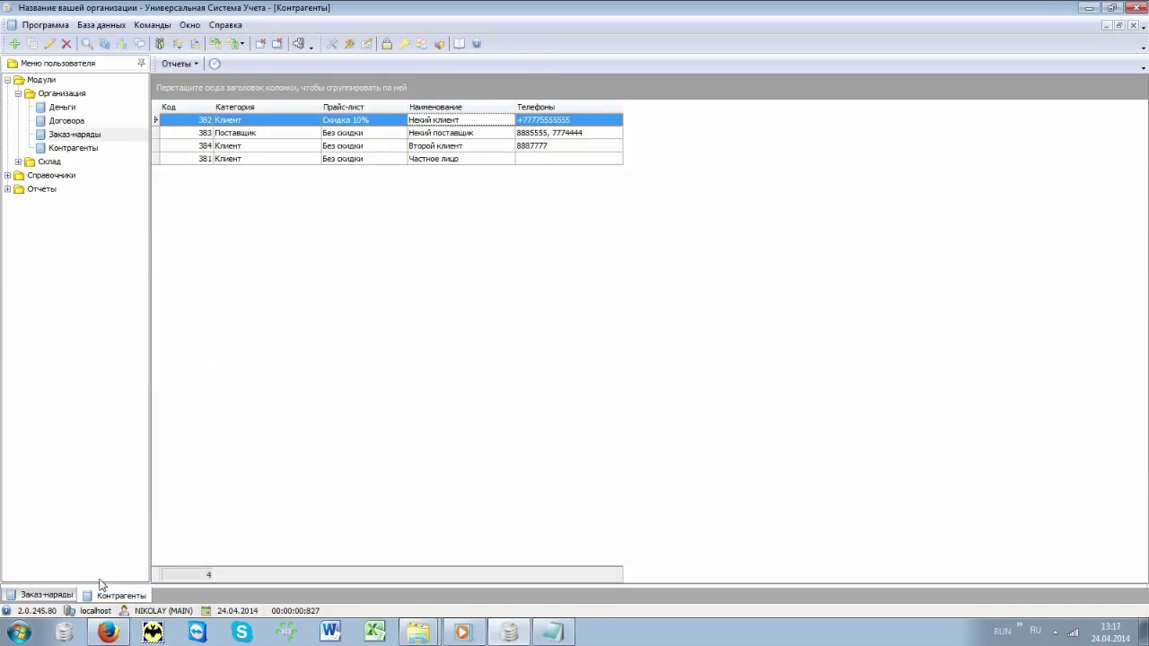
Step: Return to the Заказ-наряды list and select order 3677 for adding work
{"action": "left_click", "coordinate": [60, 595]}
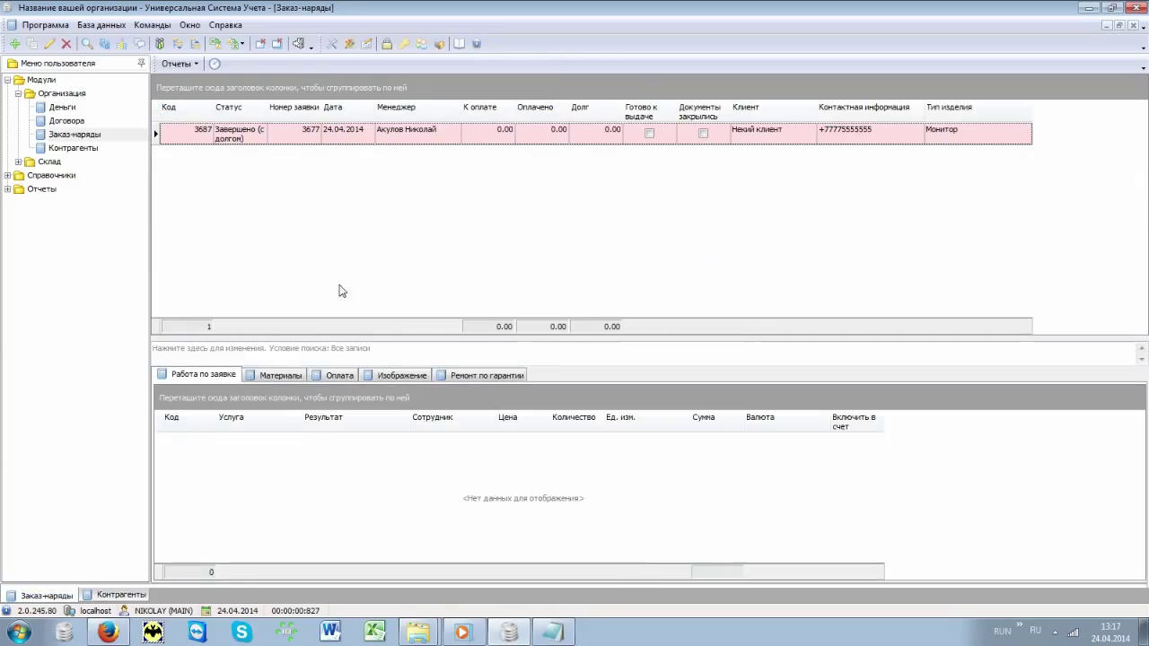
{"action": "left_click", "coordinate": [767, 144]}
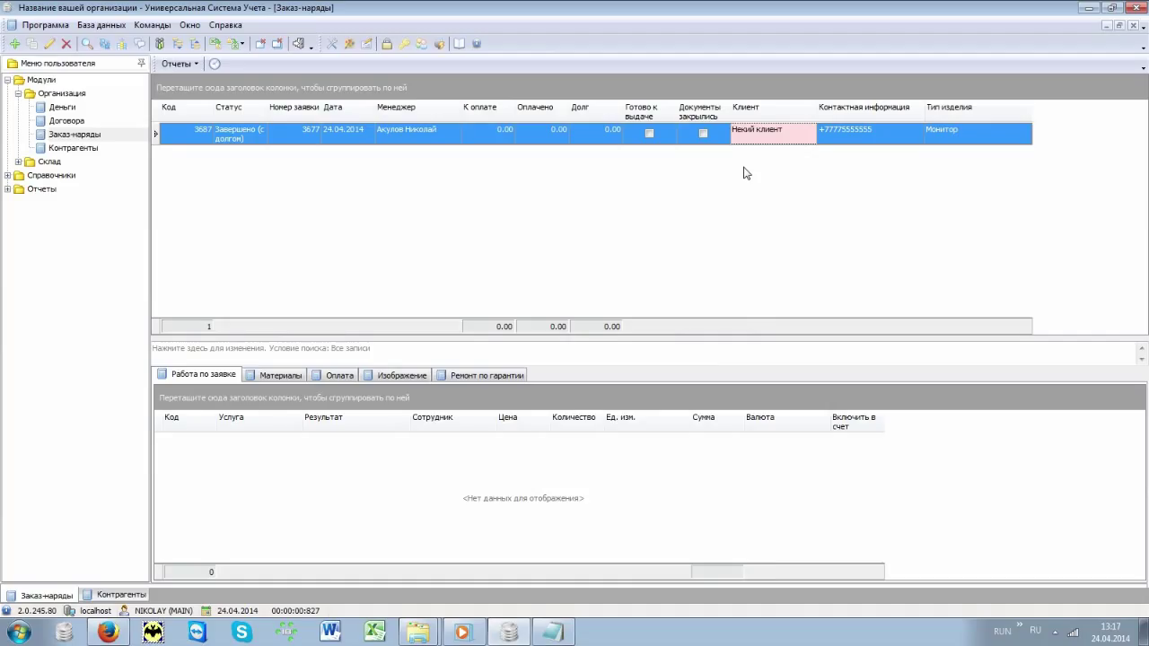
{"action": "right_click", "coordinate": [282, 470]}
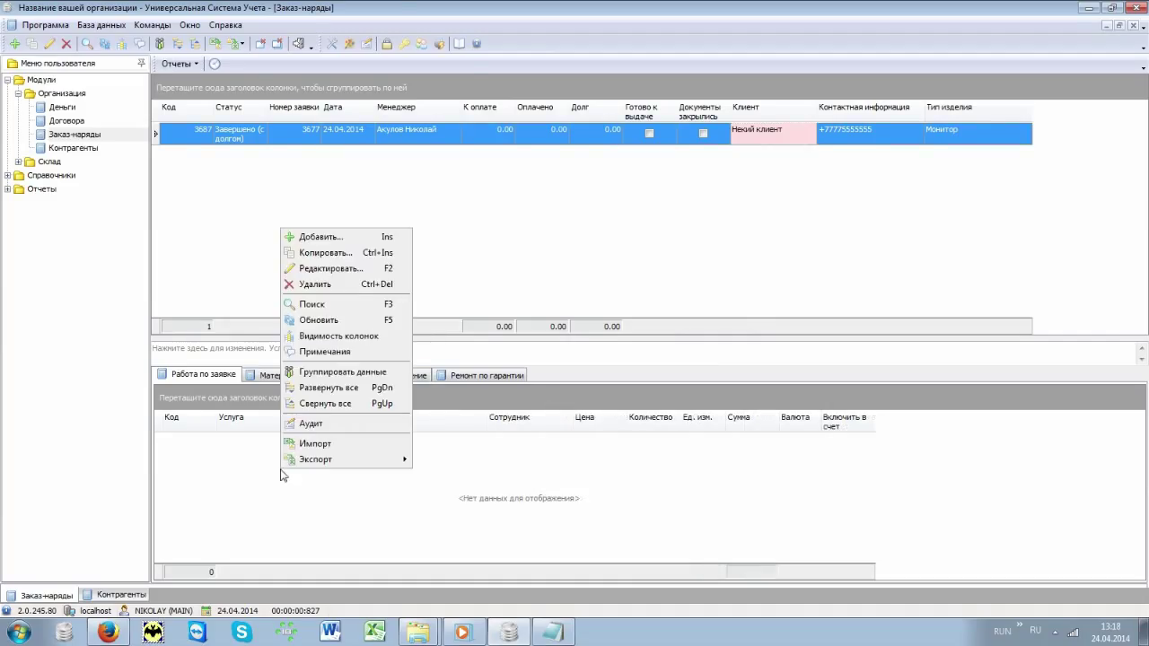
Step: Add a work line and choose Диагностика from the service catalogue
{"action": "left_click", "coordinate": [365, 239]}
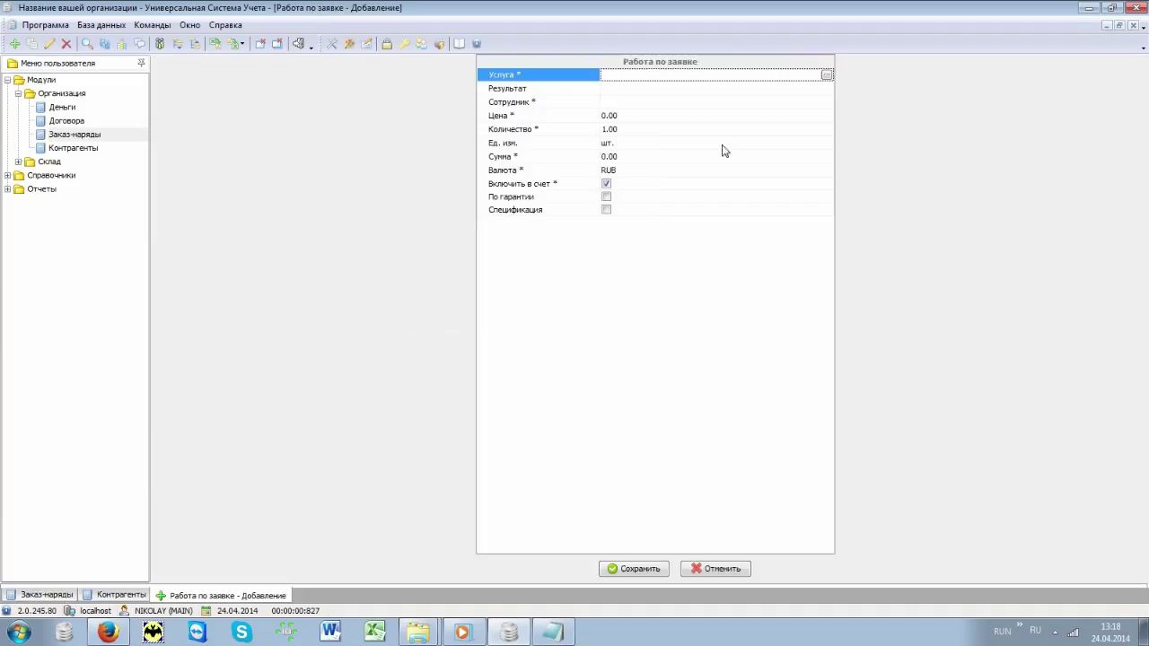
{"action": "left_click", "coordinate": [827, 75]}
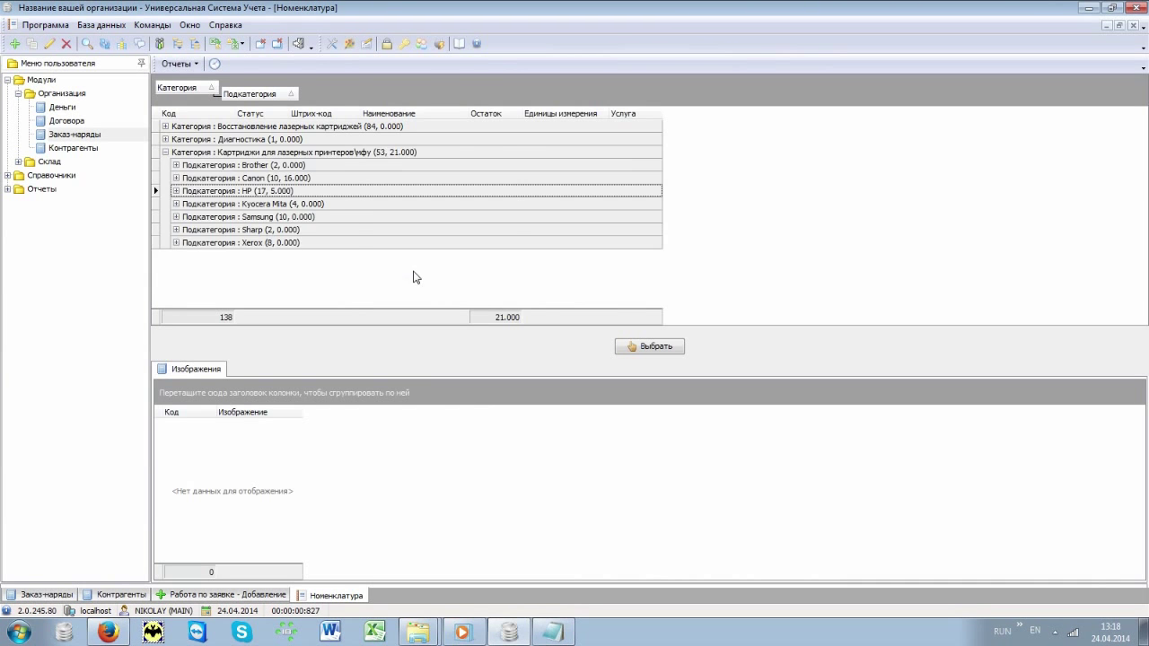
{"action": "left_click", "coordinate": [408, 226]}
{"action": "key", "text": "alt+shift"}
{"action": "type", "text": "Диагностика"}
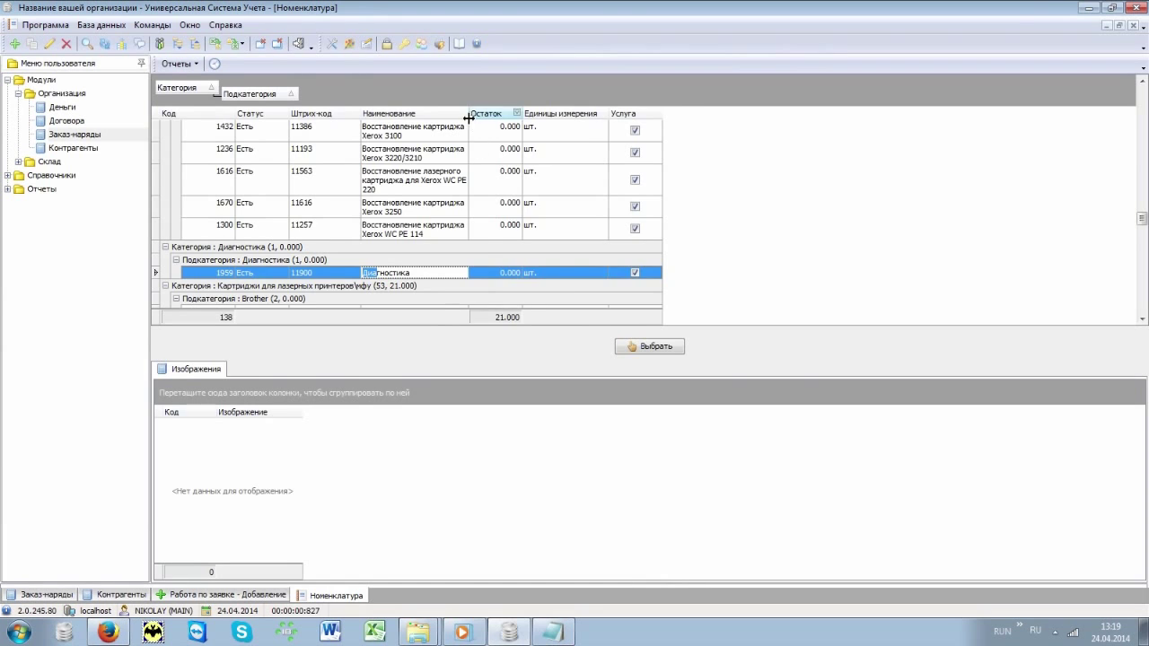
{"action": "left_click_drag", "start_coordinate": [467, 115], "coordinate": [580, 116]}
{"action": "left_click", "coordinate": [663, 349]}
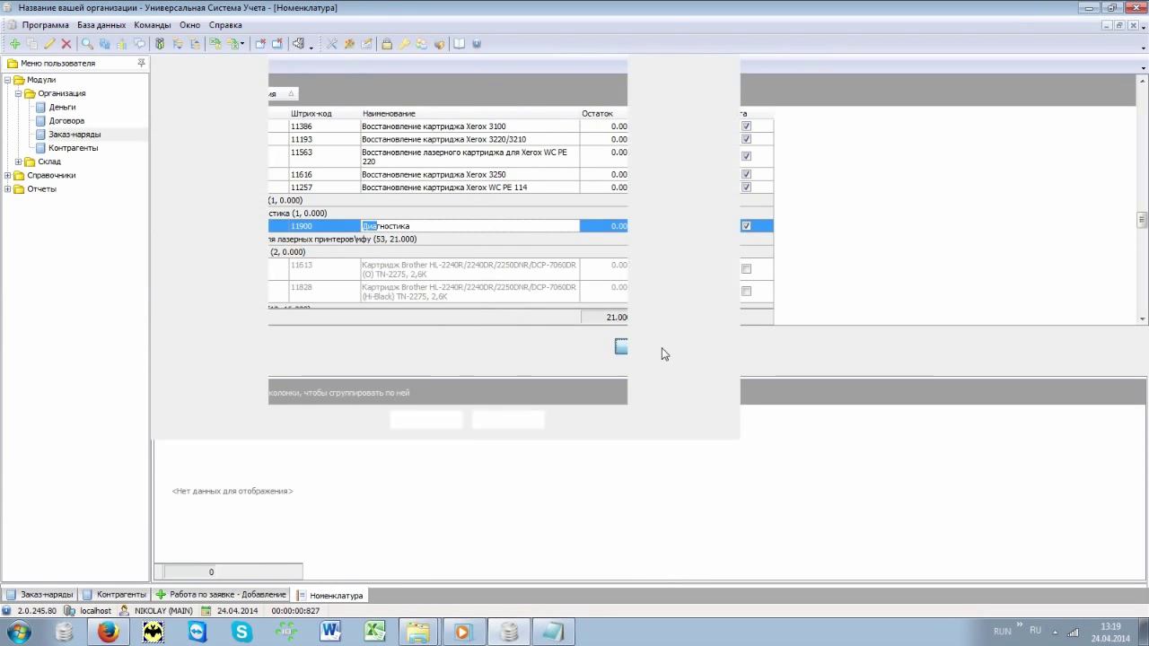
Step: Enter the matrix-replacement result, assign the technician, set price 2000, and save
{"action": "key", "text": "alt+Down"}
{"action": "key", "text": "ctrl+v"}
{"action": "key", "text": "ctrl+Return"}
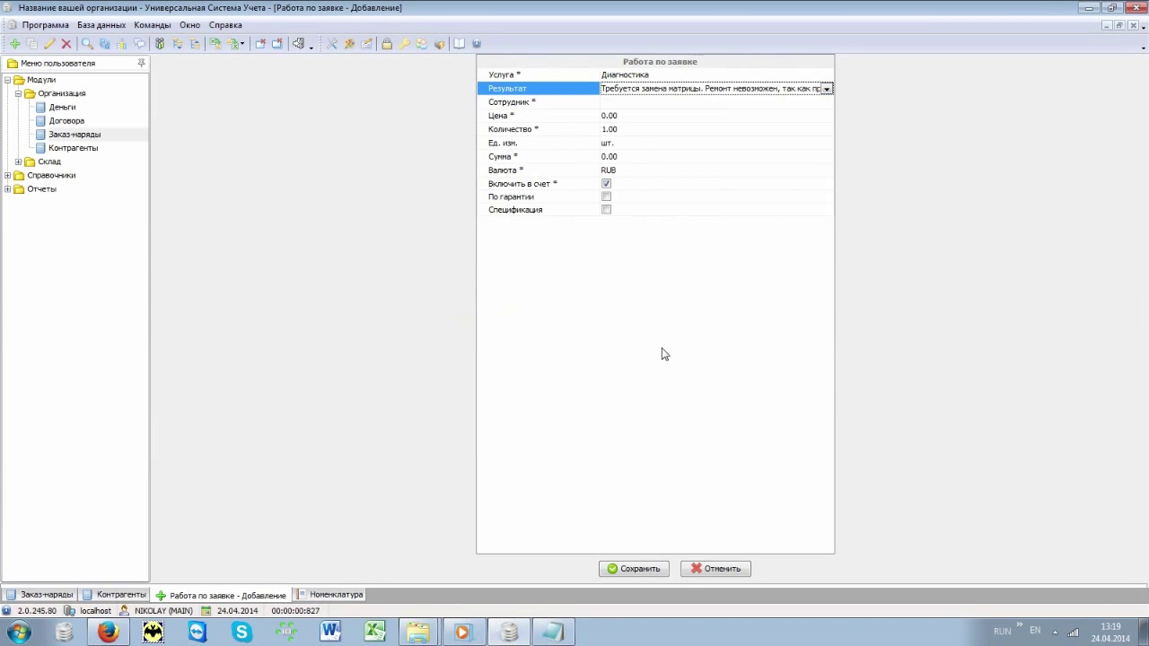
{"action": "key", "text": "Down"}
{"action": "key", "text": "alt+Down"}
{"action": "key", "text": "Return"}
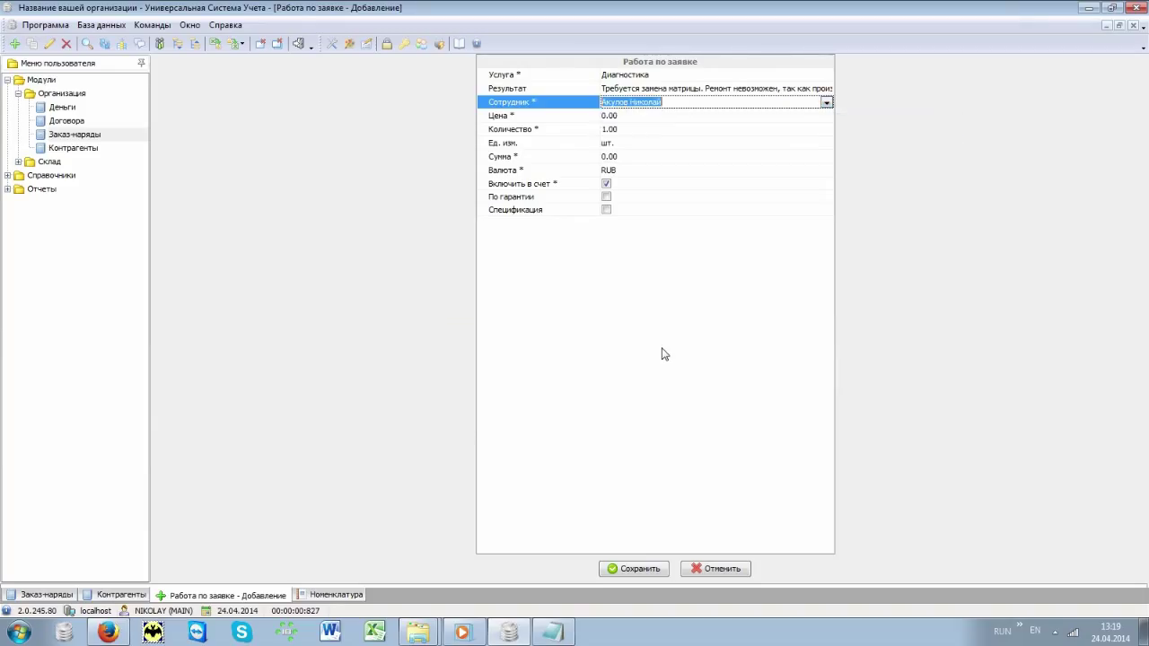
{"action": "key", "text": "Down"}
{"action": "type", "text": "2000"}
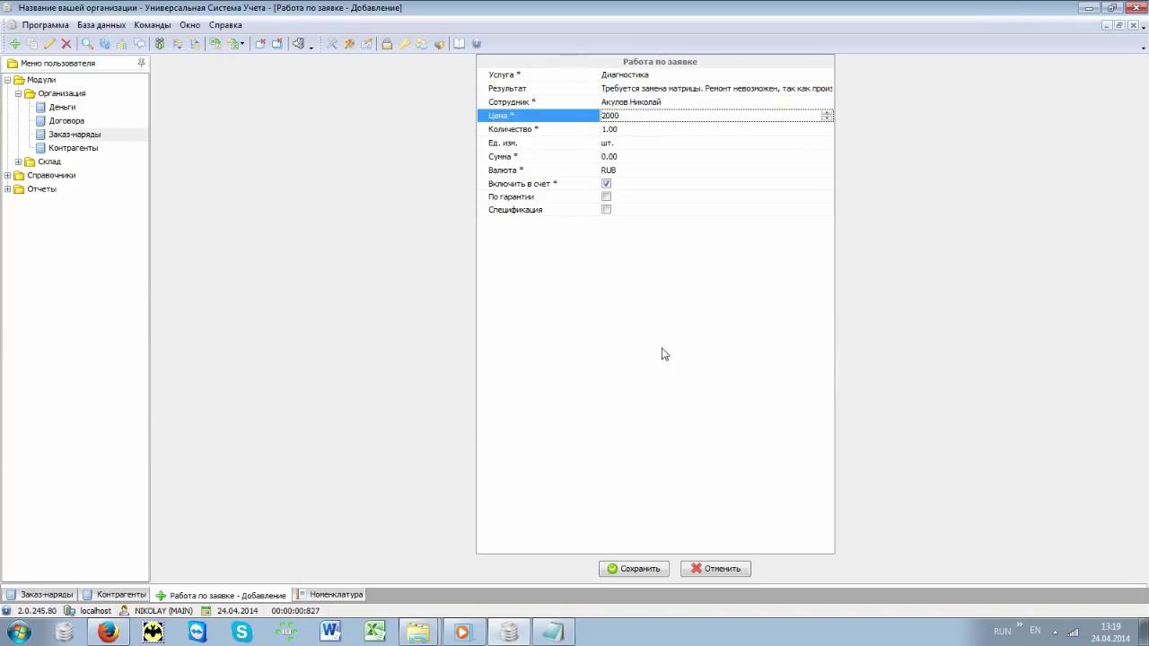
{"action": "key", "text": "Down"}
{"action": "key", "text": "Down"}
{"action": "key", "text": "Down"}
{"action": "key", "text": "Down"}
{"action": "key", "text": "Down"}
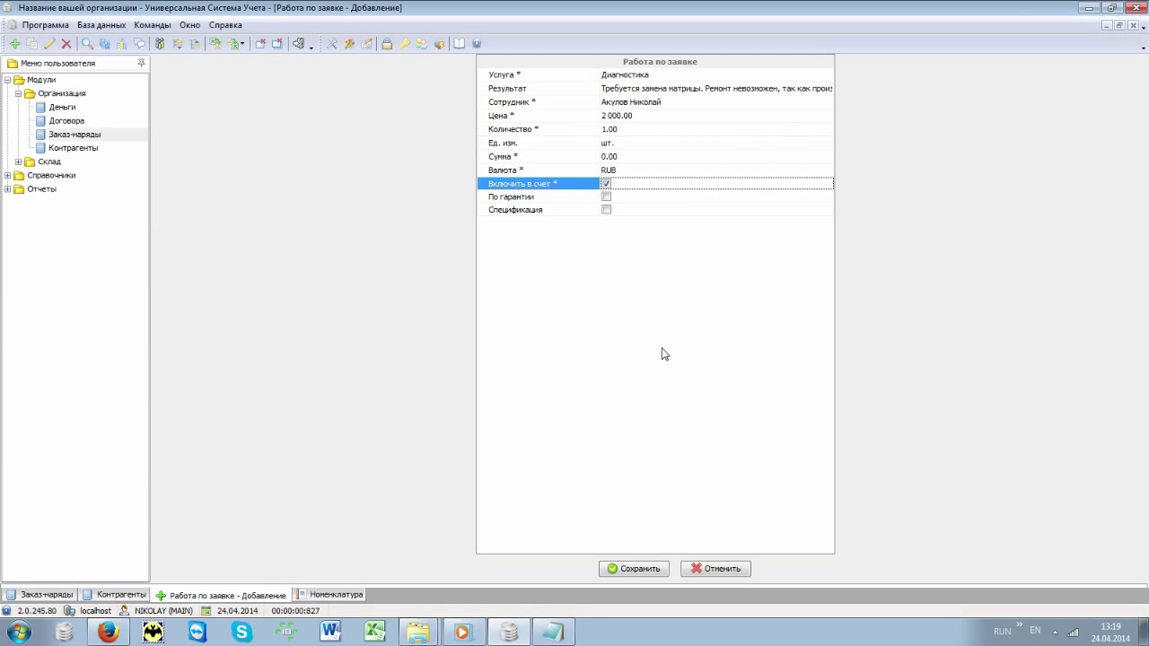
{"action": "left_click", "coordinate": [634, 569]}
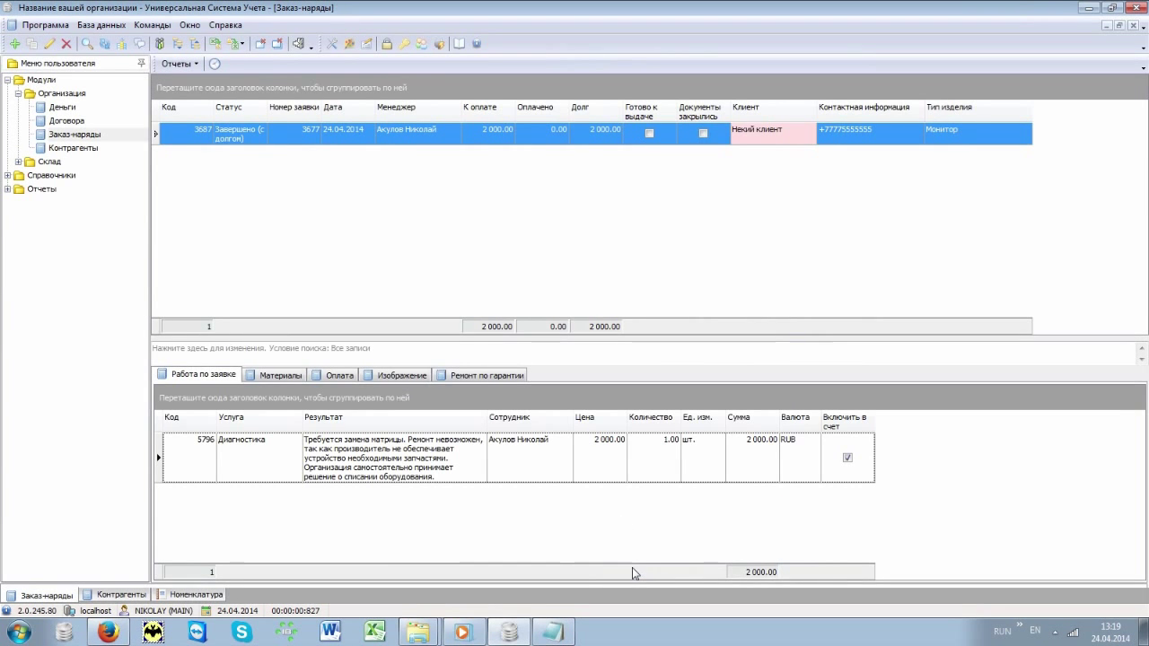
Step: In Материалы, add 1 Картридж Canon FX-10 (O) with Включать в счет unchecked
{"action": "left_click", "coordinate": [300, 376]}
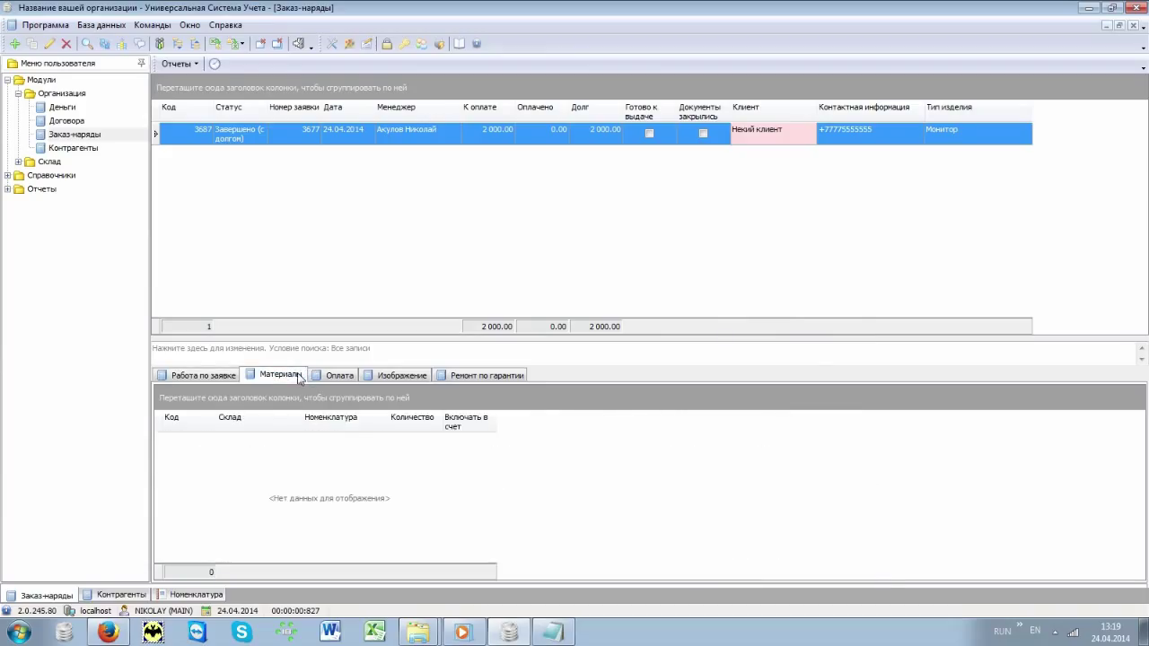
{"action": "right_click", "coordinate": [351, 442]}
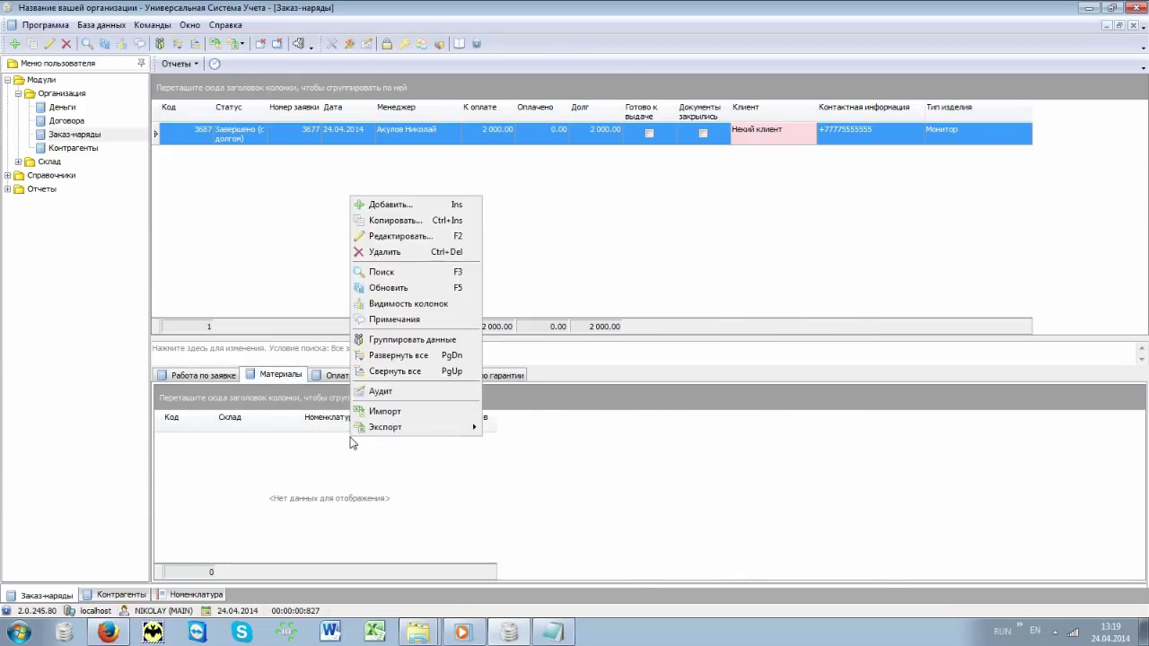
{"action": "left_click", "coordinate": [414, 205]}
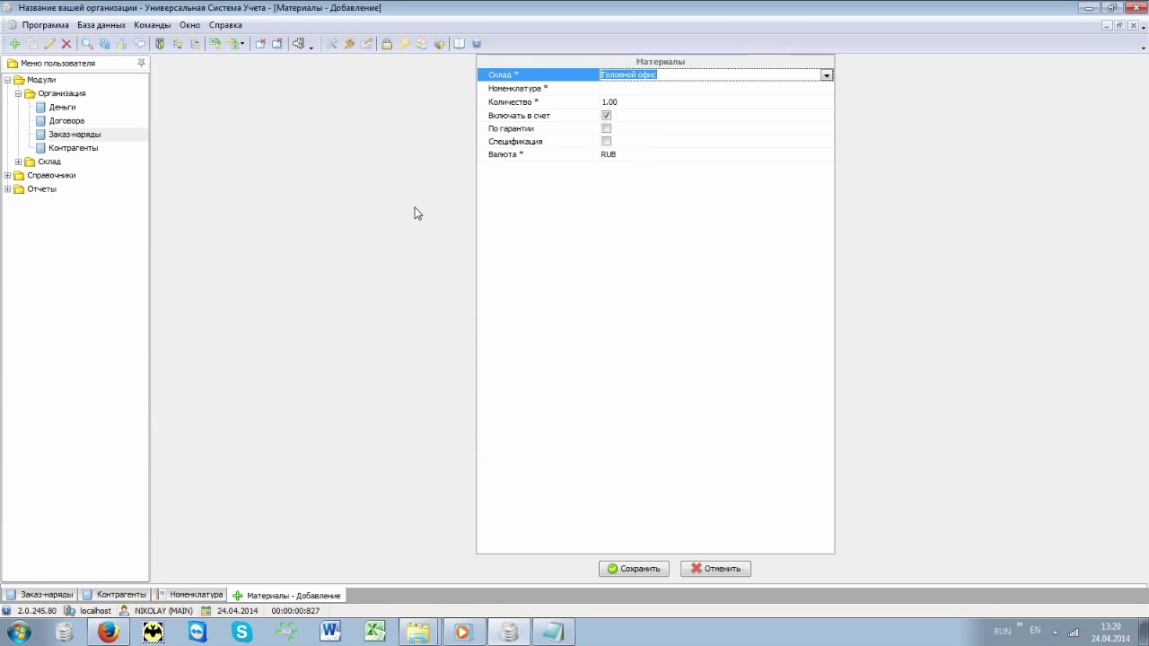
{"action": "left_click", "coordinate": [789, 88]}
{"action": "left_click", "coordinate": [827, 88]}
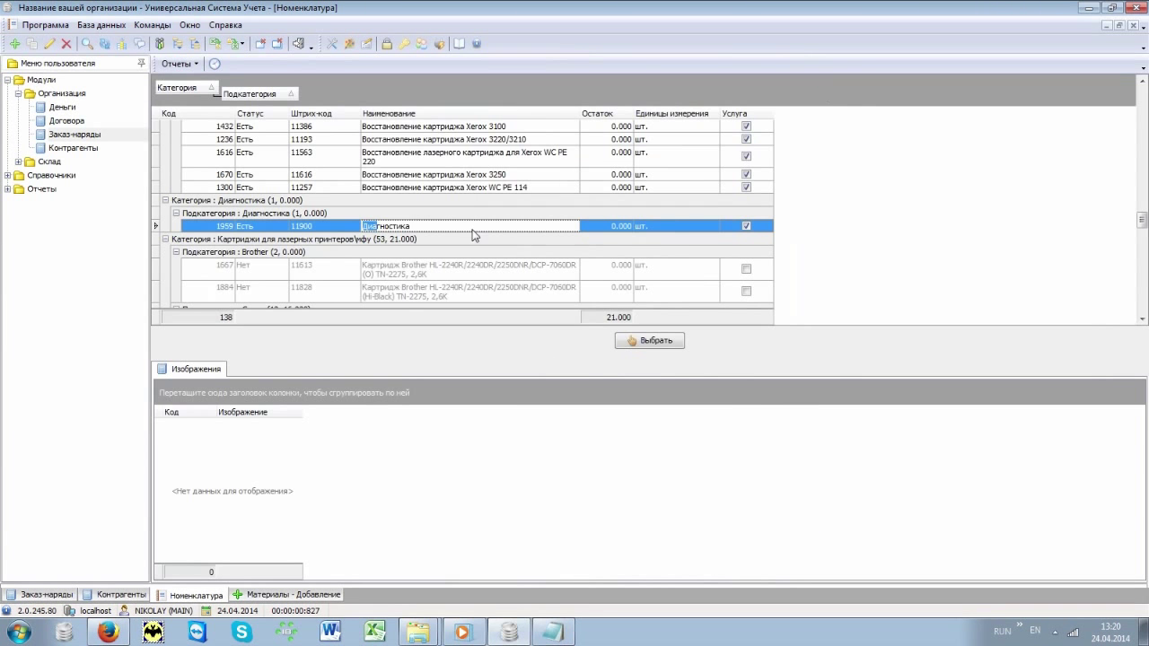
{"action": "left_click", "coordinate": [475, 294]}
{"action": "key", "text": "Down"}
{"action": "key", "text": "Down"}
{"action": "key", "text": "Down"}
{"action": "key", "text": "Down"}
{"action": "key", "text": "Down"}
{"action": "key", "text": "Down"}
{"action": "key", "text": "Down"}
{"action": "key", "text": "Down"}
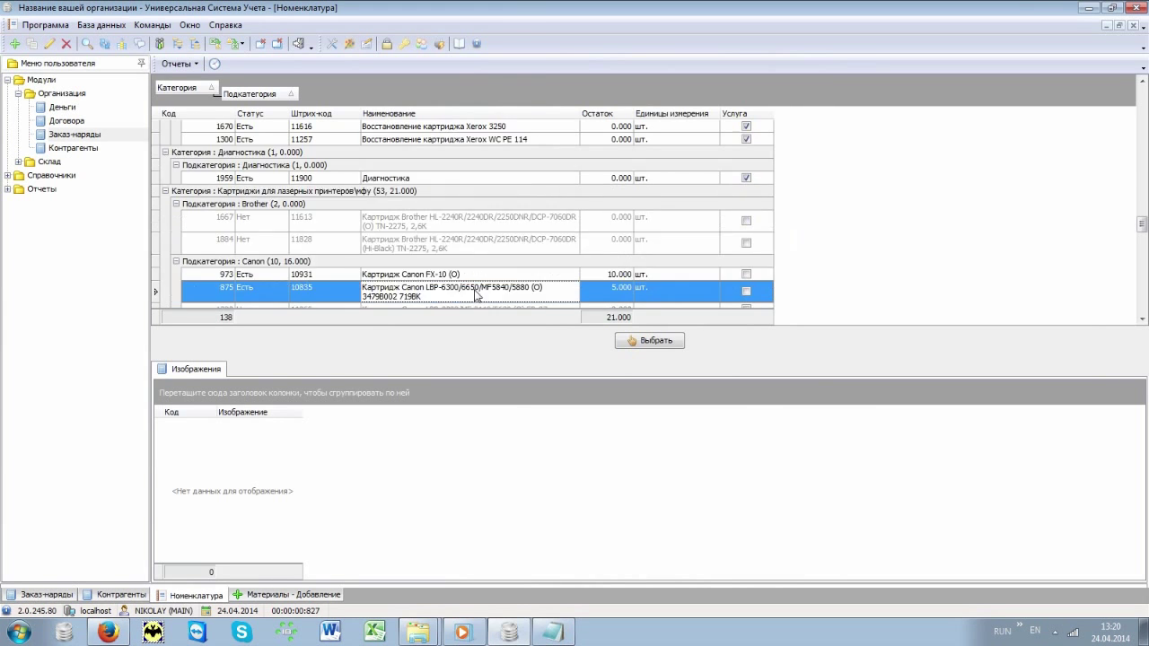
{"action": "double_click", "coordinate": [459, 184]}
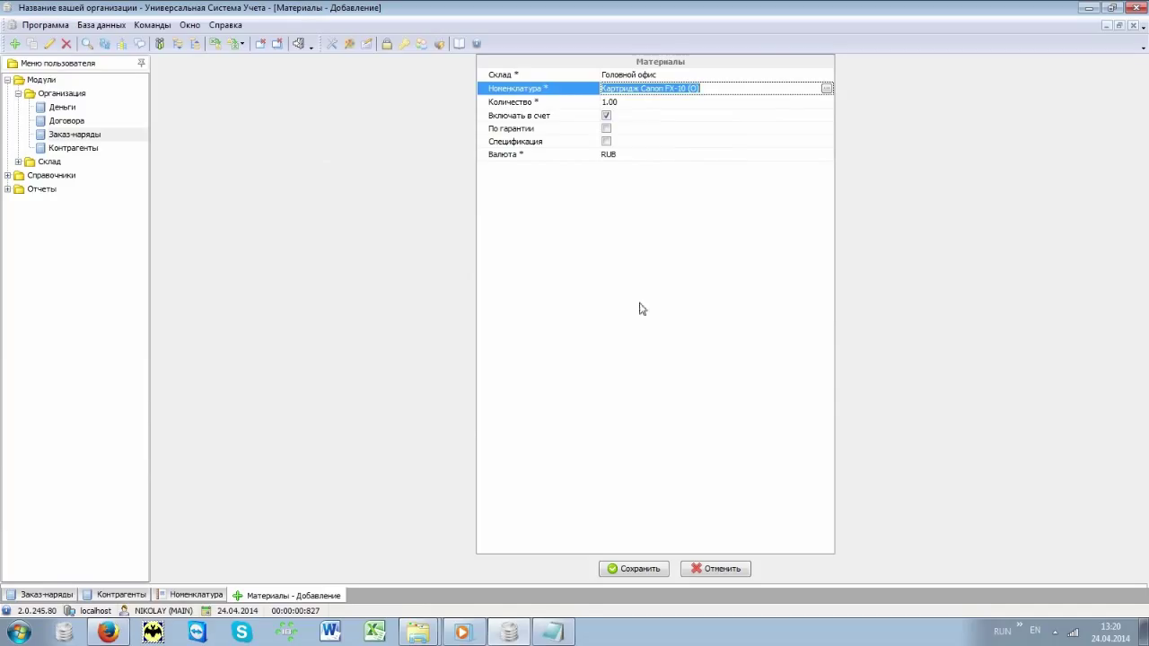
{"action": "left_click", "coordinate": [605, 115]}
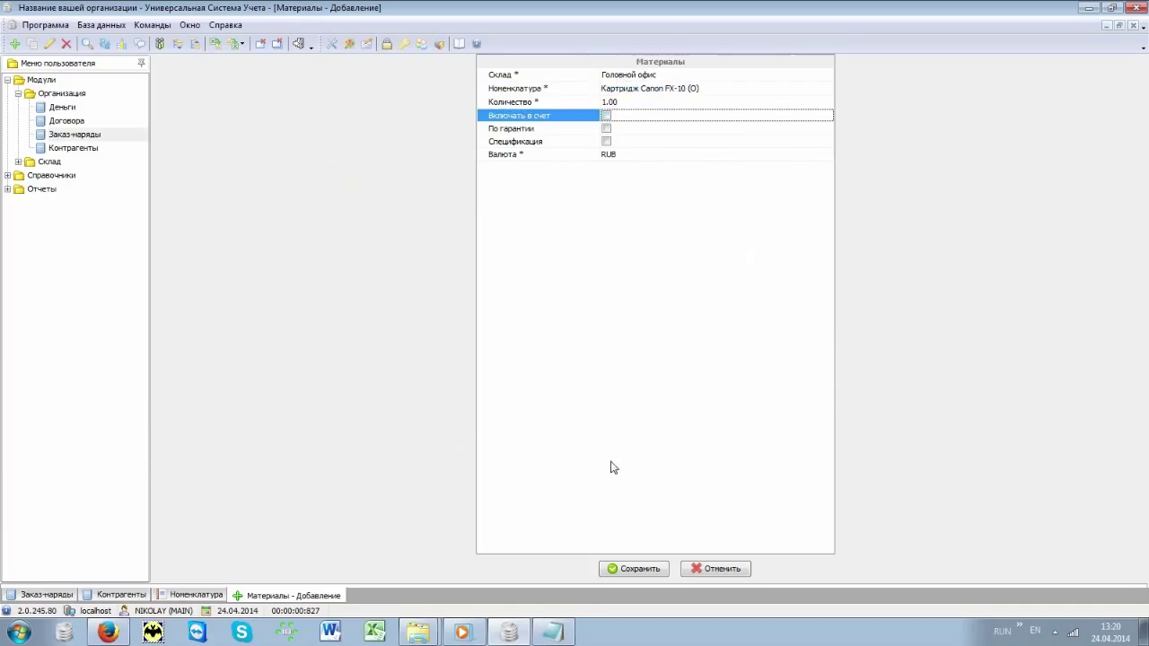
{"action": "left_click", "coordinate": [635, 569]}
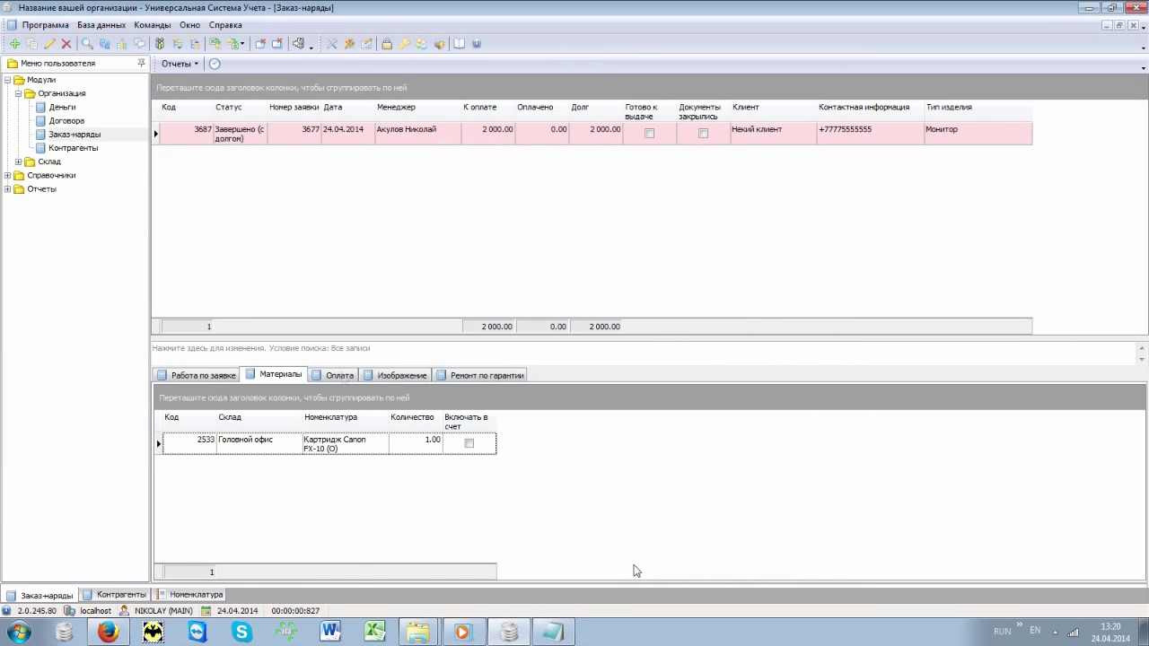
Step: Add a 1000 cash payment to order 3677 in the Оплата tab
{"action": "left_click", "coordinate": [342, 376]}
{"action": "right_click", "coordinate": [385, 469]}
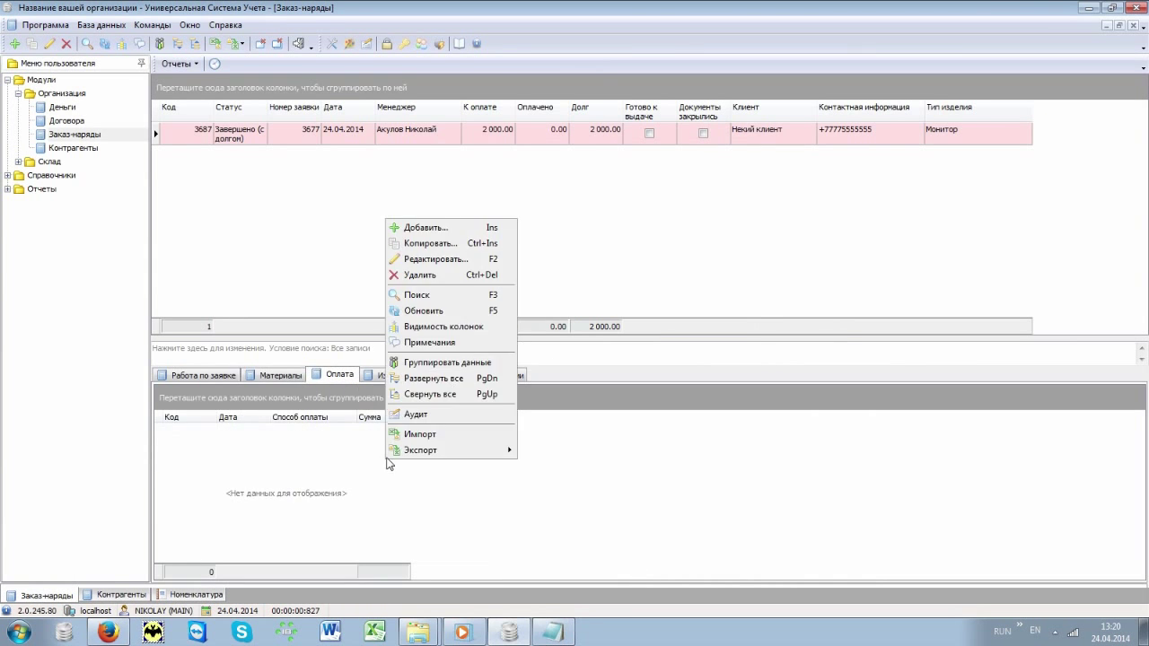
{"action": "left_click", "coordinate": [454, 230]}
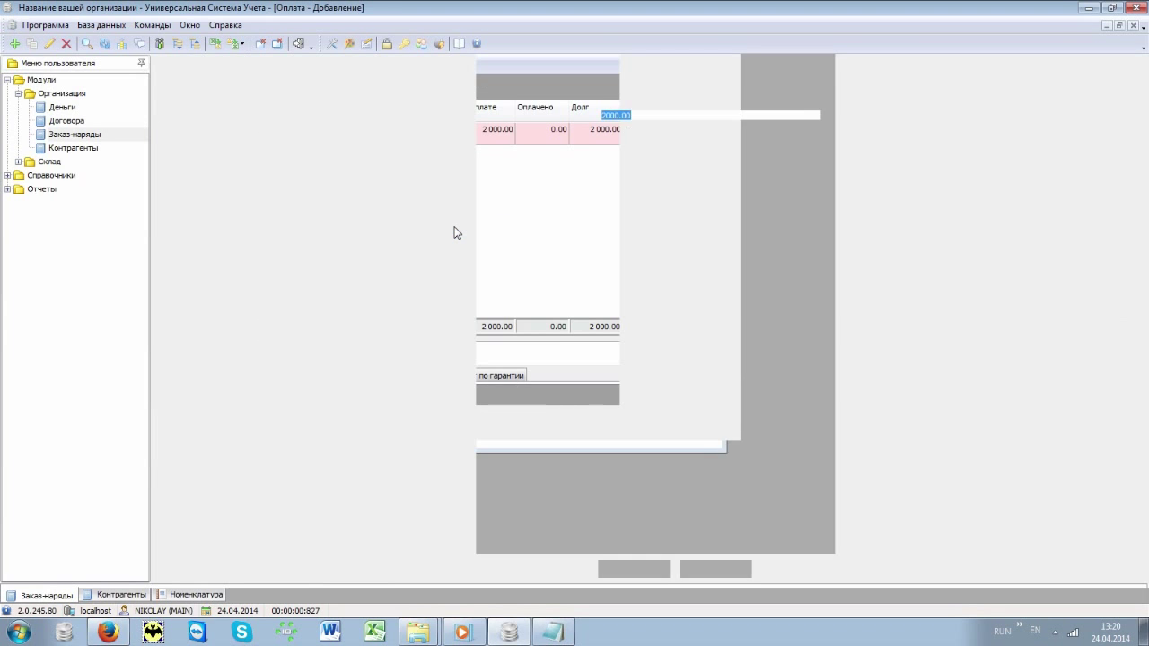
{"action": "type", "text": "1000"}
{"action": "key", "text": "Return"}
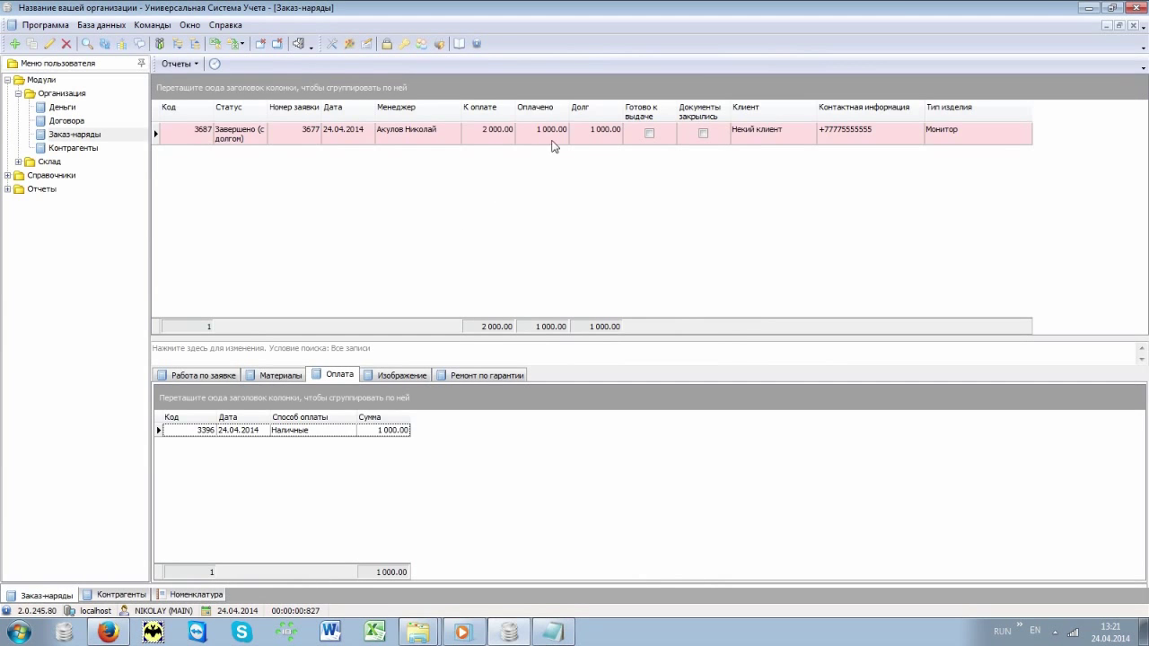
{"action": "left_click", "coordinate": [584, 139]}
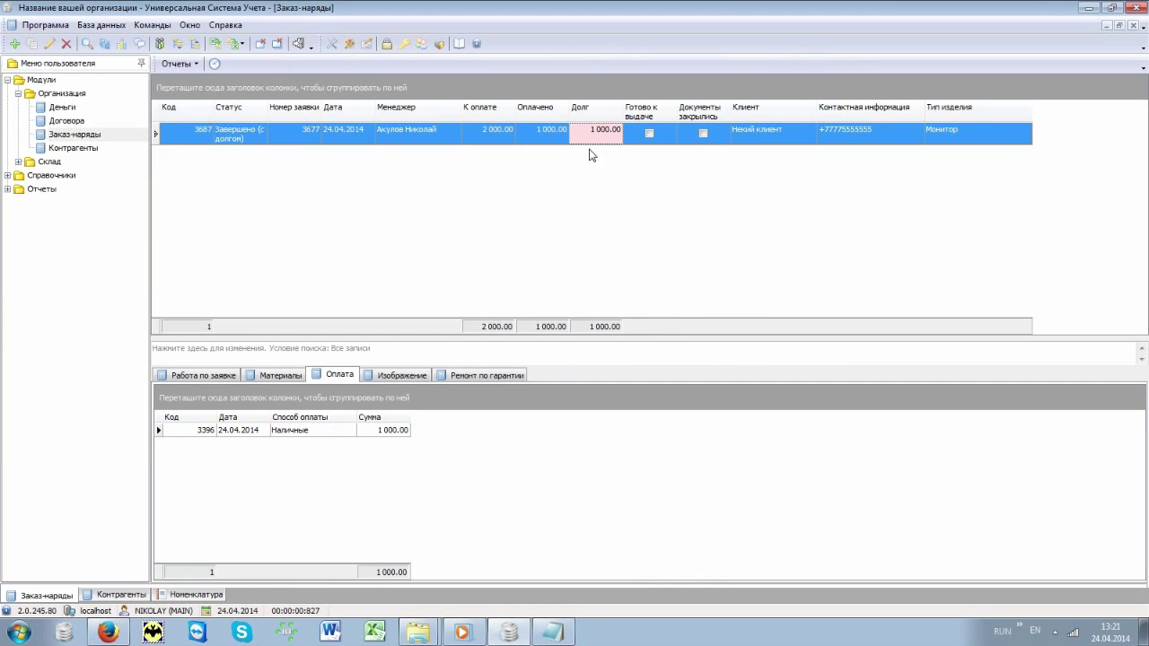
Step: In Изображение, add a record loading Монитор.jpg as the photo and save it
{"action": "left_click", "coordinate": [395, 375]}
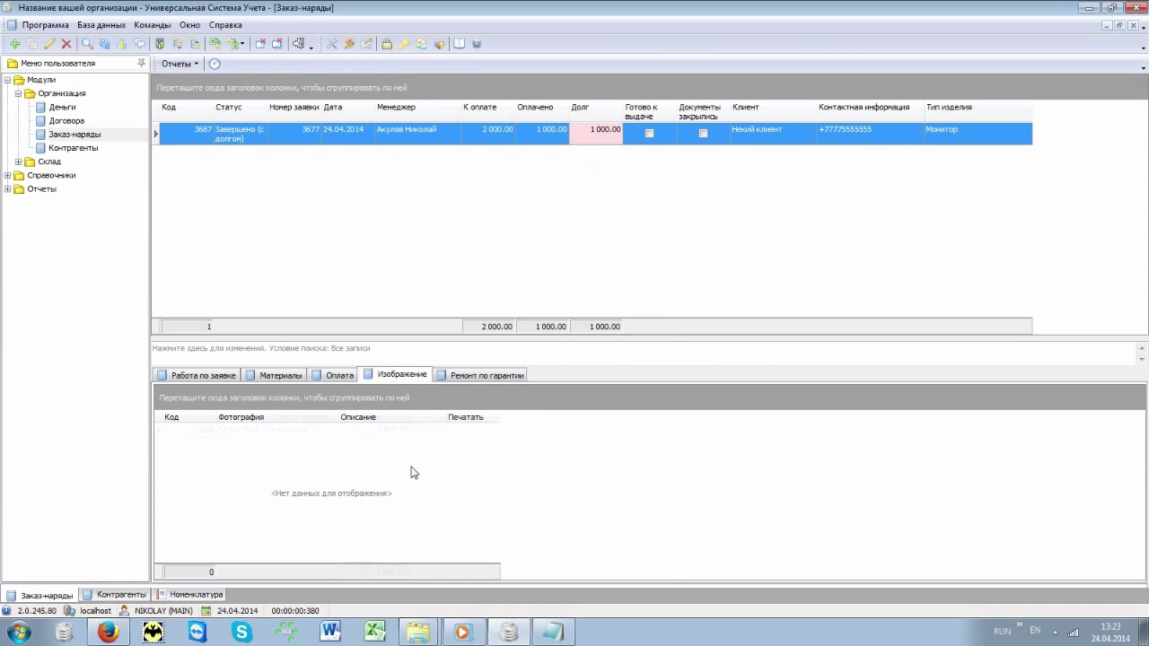
{"action": "right_click", "coordinate": [410, 468]}
{"action": "left_click", "coordinate": [459, 234]}
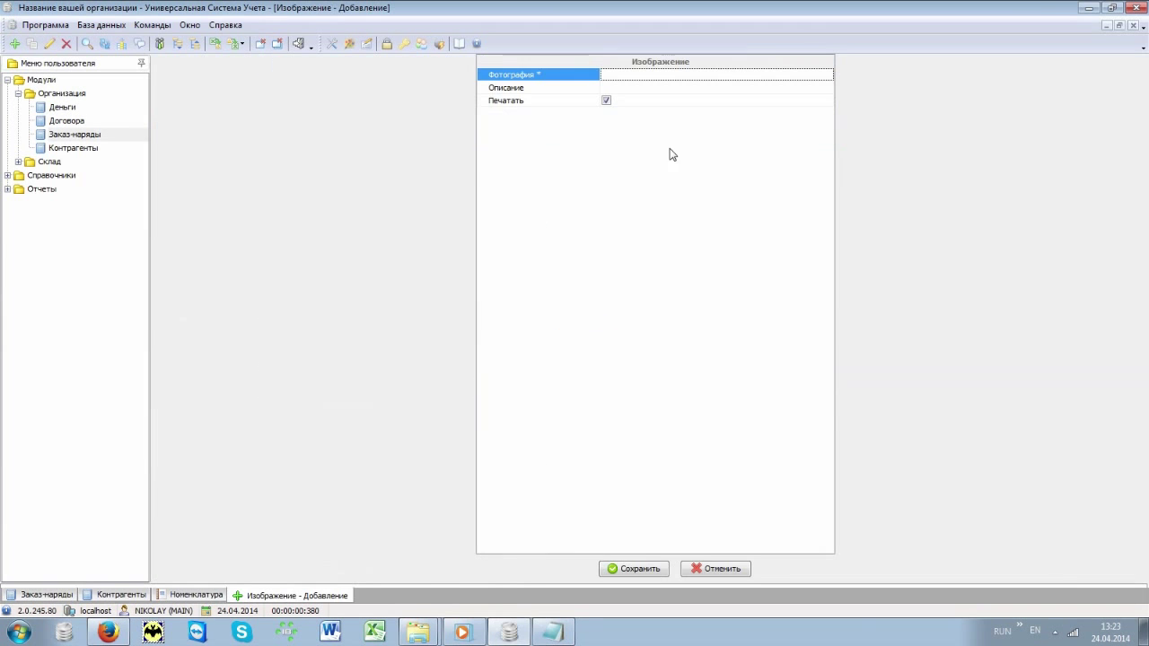
{"action": "right_click", "coordinate": [734, 79]}
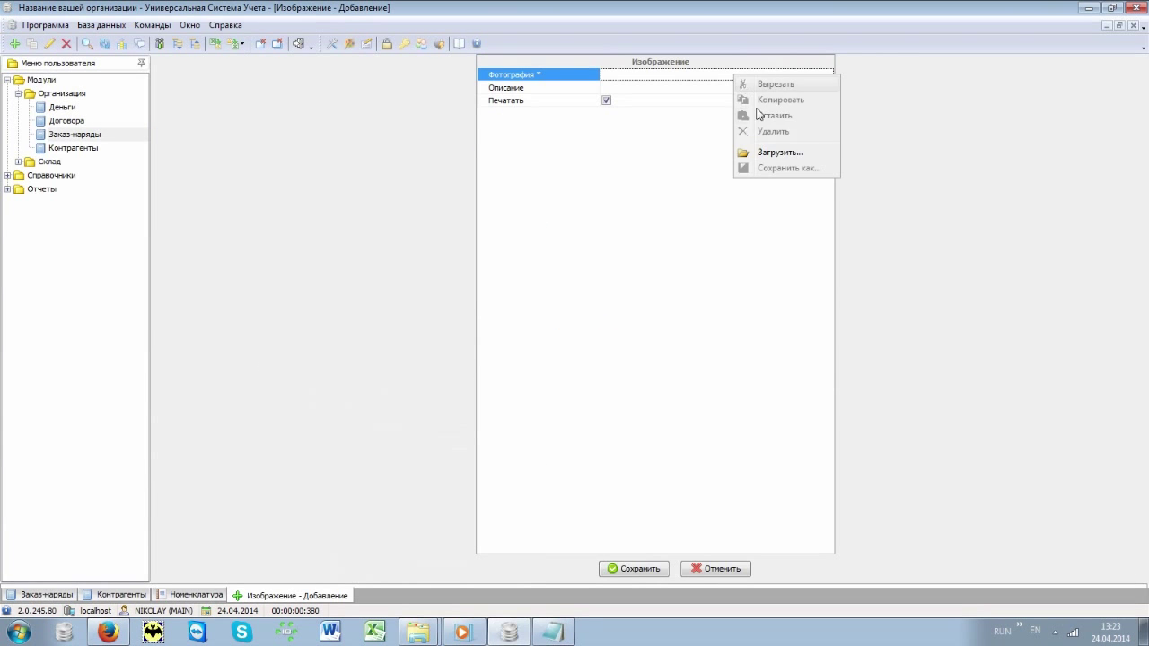
{"action": "left_click", "coordinate": [809, 153]}
{"action": "double_click", "coordinate": [231, 85]}
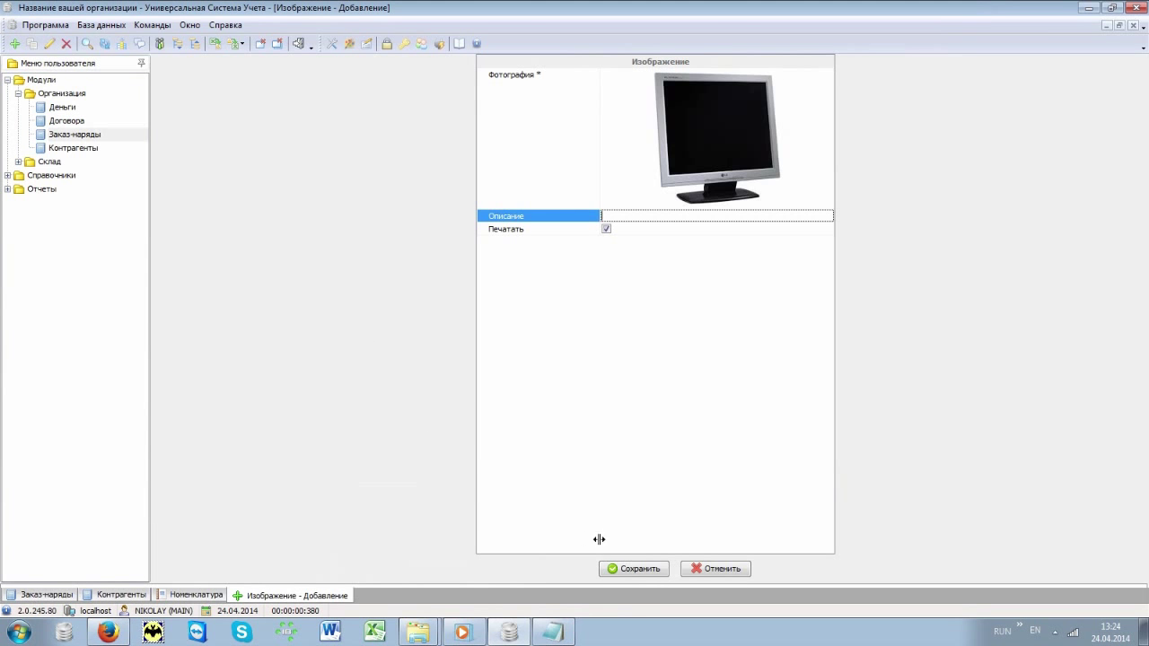
{"action": "left_click", "coordinate": [631, 571]}
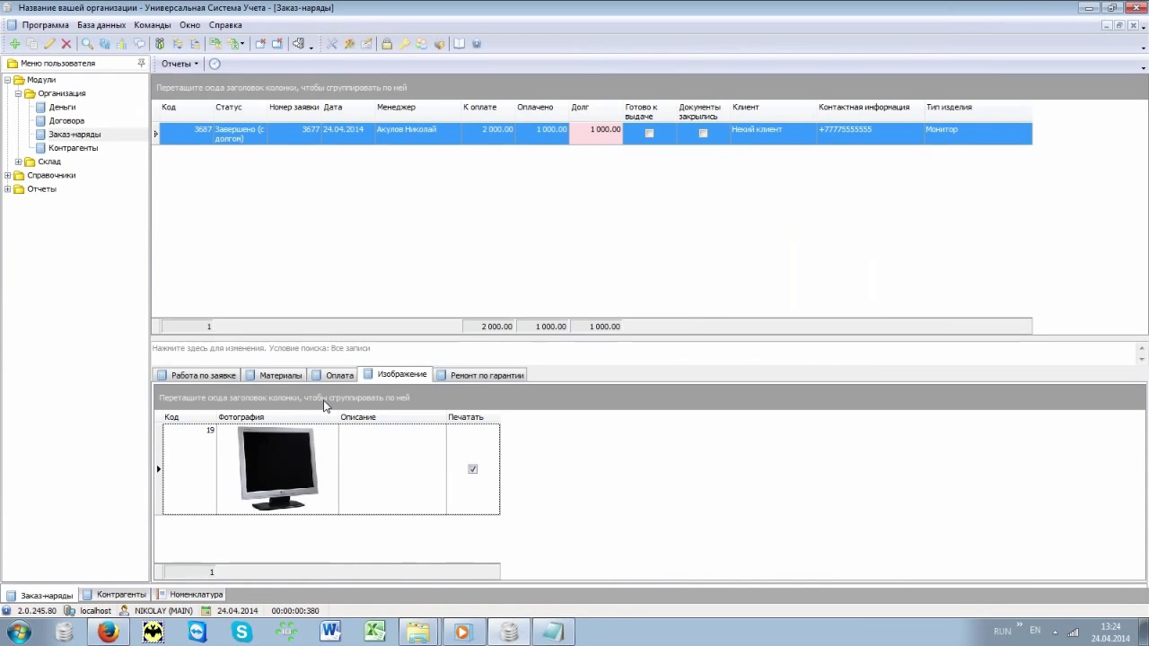
{"action": "left_click", "coordinate": [187, 66]}
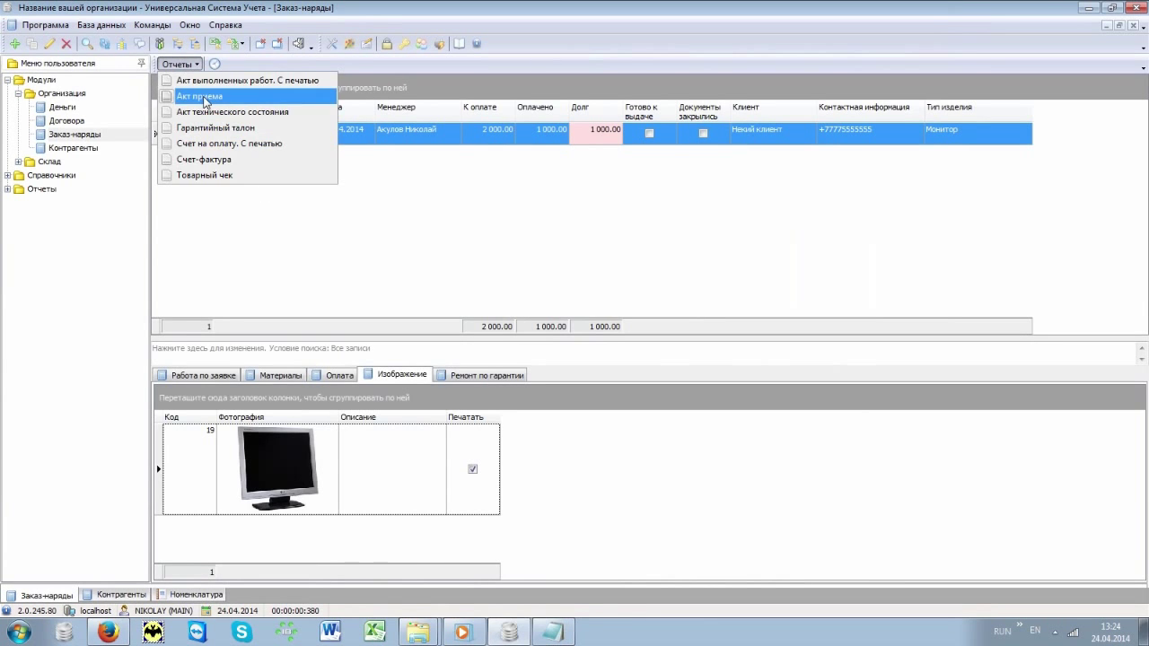
{"action": "left_click", "coordinate": [205, 99]}
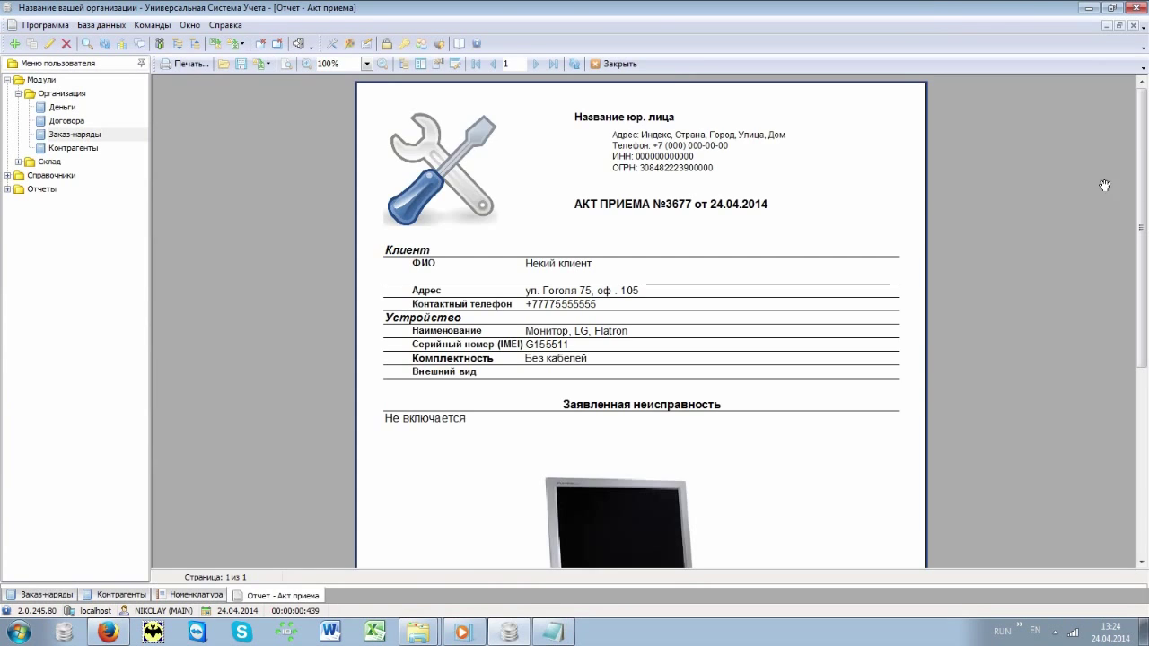
{"action": "scroll", "coordinate": [1147, 228], "scroll_direction": "down", "scroll_amount": 3}
{"action": "scroll", "coordinate": [1147, 229], "scroll_direction": "down", "scroll_amount": 5}
{"action": "scroll", "coordinate": [1147, 197], "scroll_direction": "up", "scroll_amount": 6}
{"action": "scroll", "coordinate": [1147, 170], "scroll_direction": "up", "scroll_amount": 1}
{"action": "left_click", "coordinate": [619, 63]}
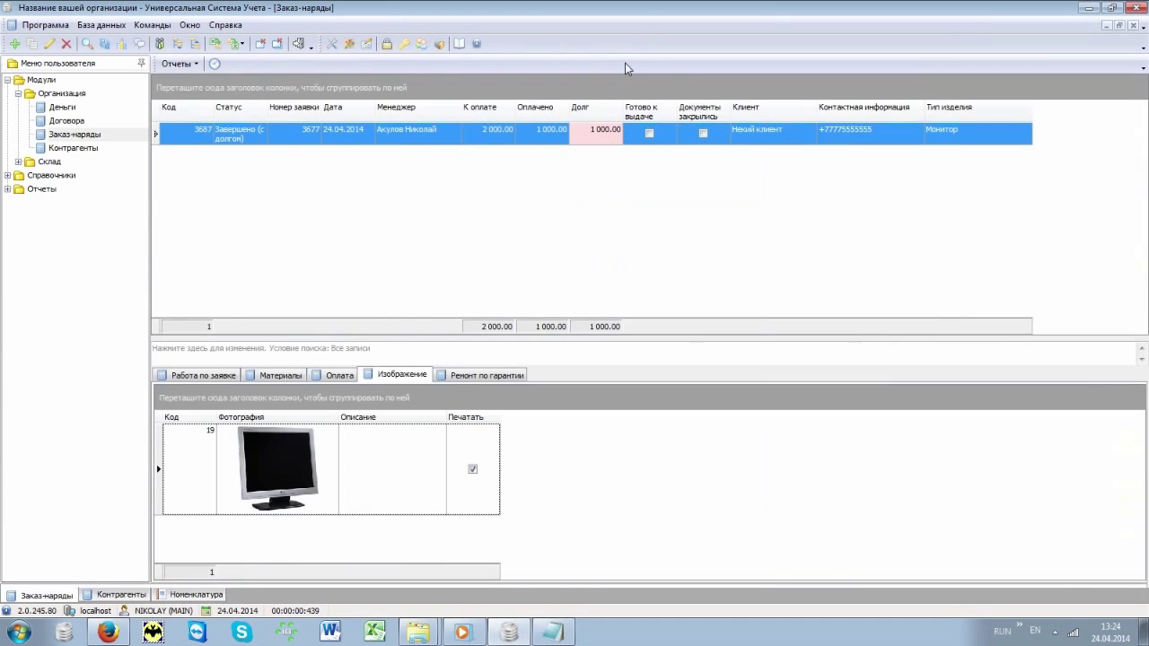
{"action": "left_click", "coordinate": [185, 64]}
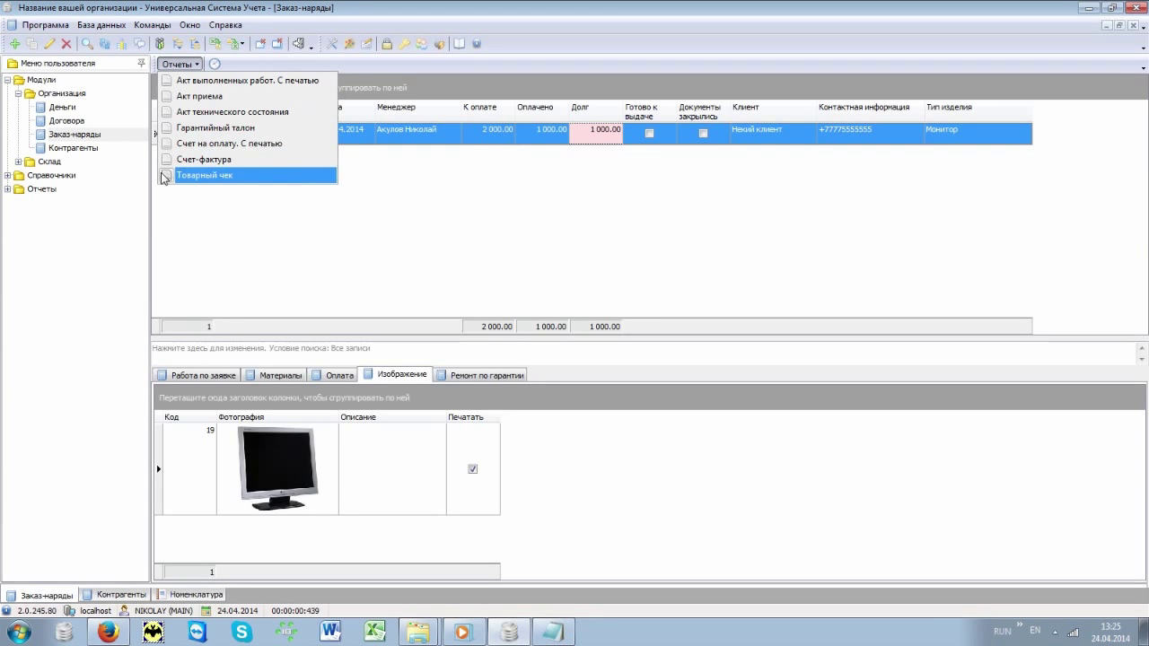
{"action": "left_click", "coordinate": [265, 232]}
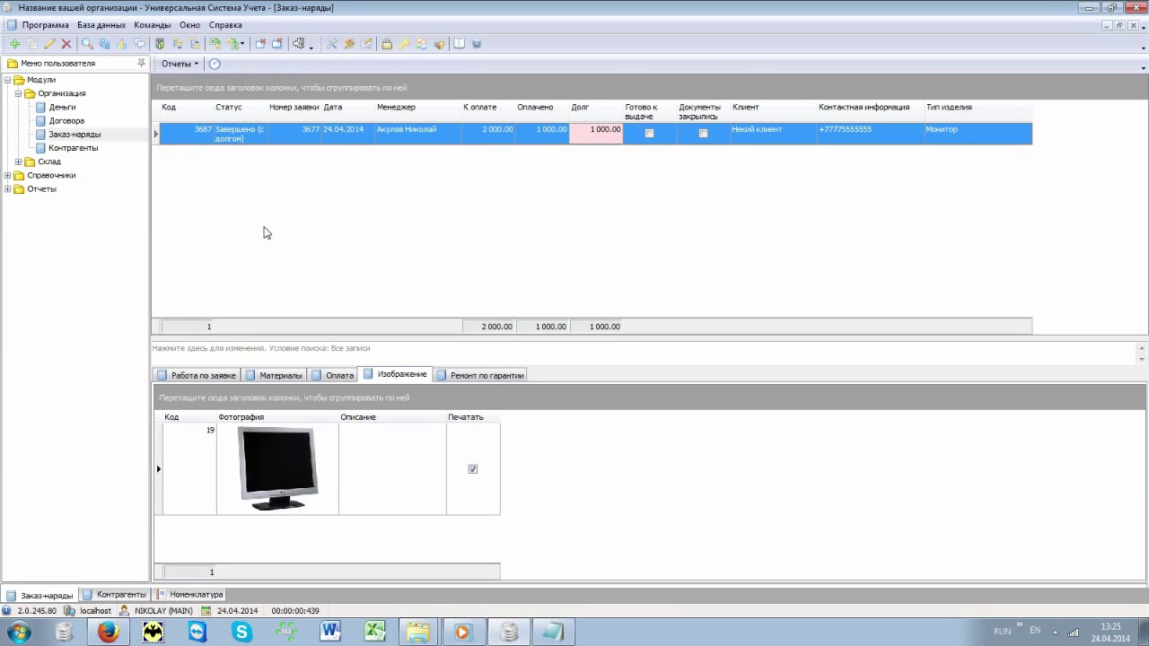
Step: Open Склад > Продажи and filter sales from 24.04.2014 to 24.04.2014
{"action": "left_click", "coordinate": [19, 163]}
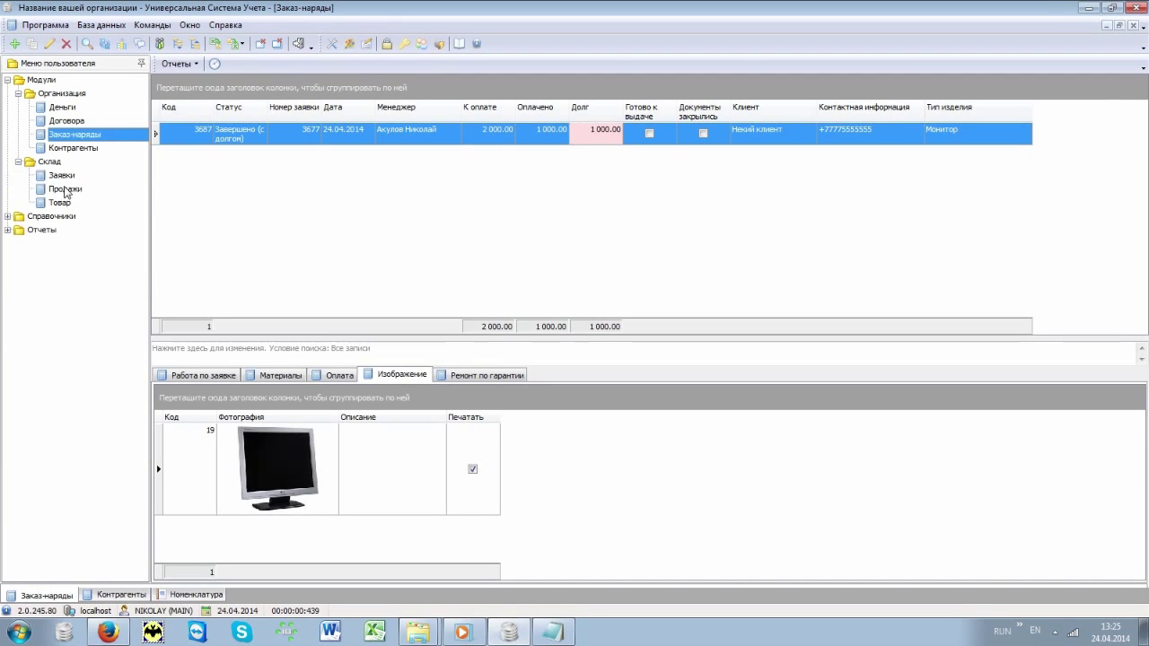
{"action": "left_click", "coordinate": [83, 190]}
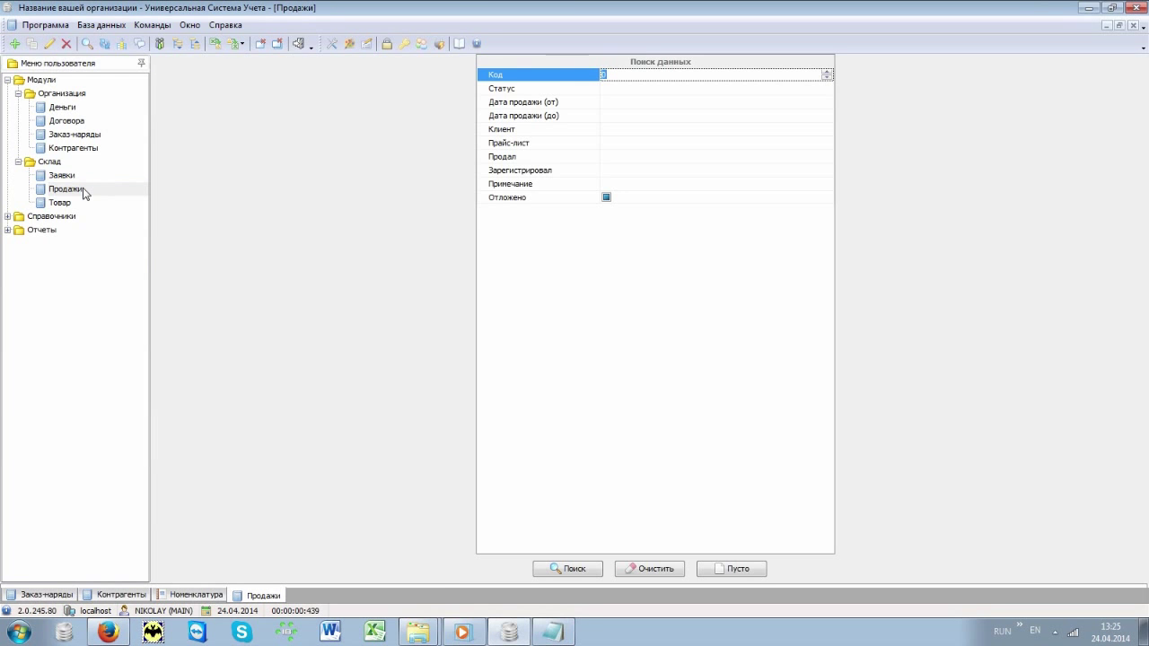
{"action": "key", "text": "Tab"}
{"action": "key", "text": "Tab"}
{"action": "type", "text": "24."}
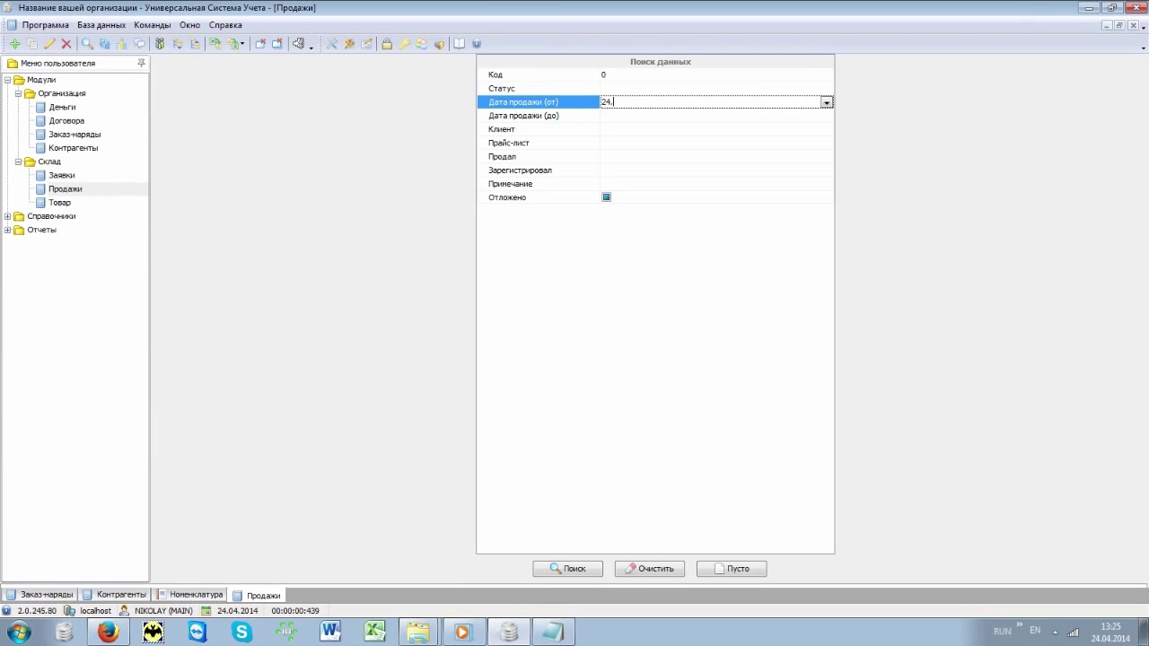
{"action": "key", "text": "Tab"}
{"action": "type", "text": "24.04"}
{"action": "key", "text": "Tab"}
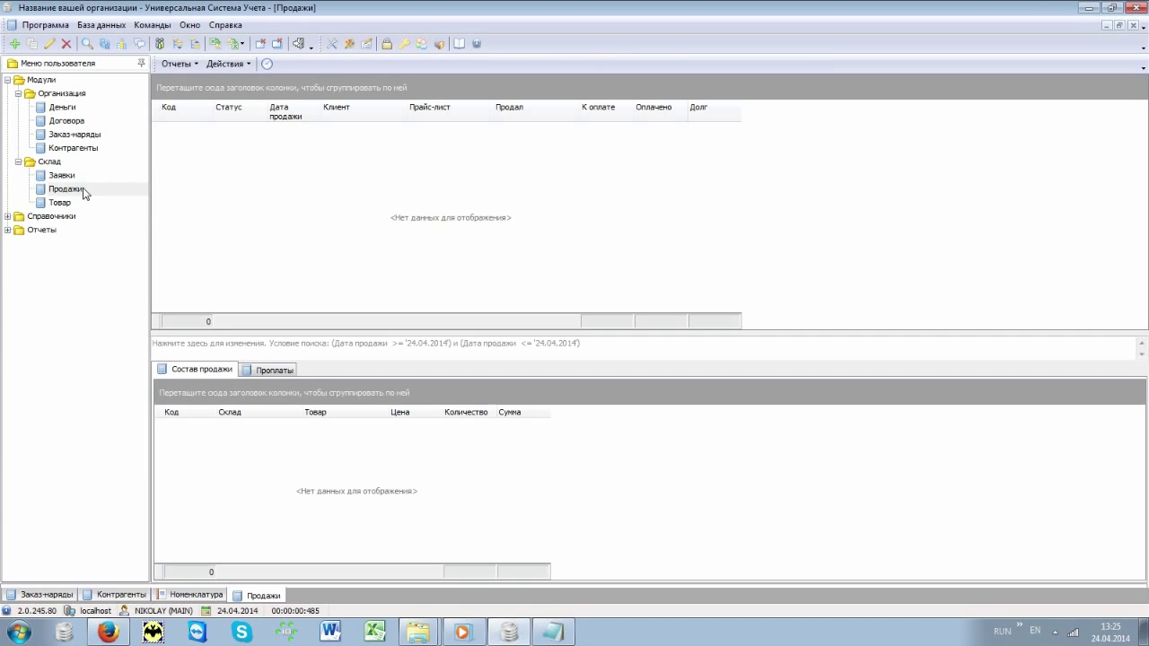
{"action": "left_click", "coordinate": [225, 65]}
Step: Start a new point-of-sale sale and add the Canon cartridge with product code 10835
{"action": "left_click", "coordinate": [236, 80]}
{"action": "key", "text": "Return"}
{"action": "type", "text": "10835"}
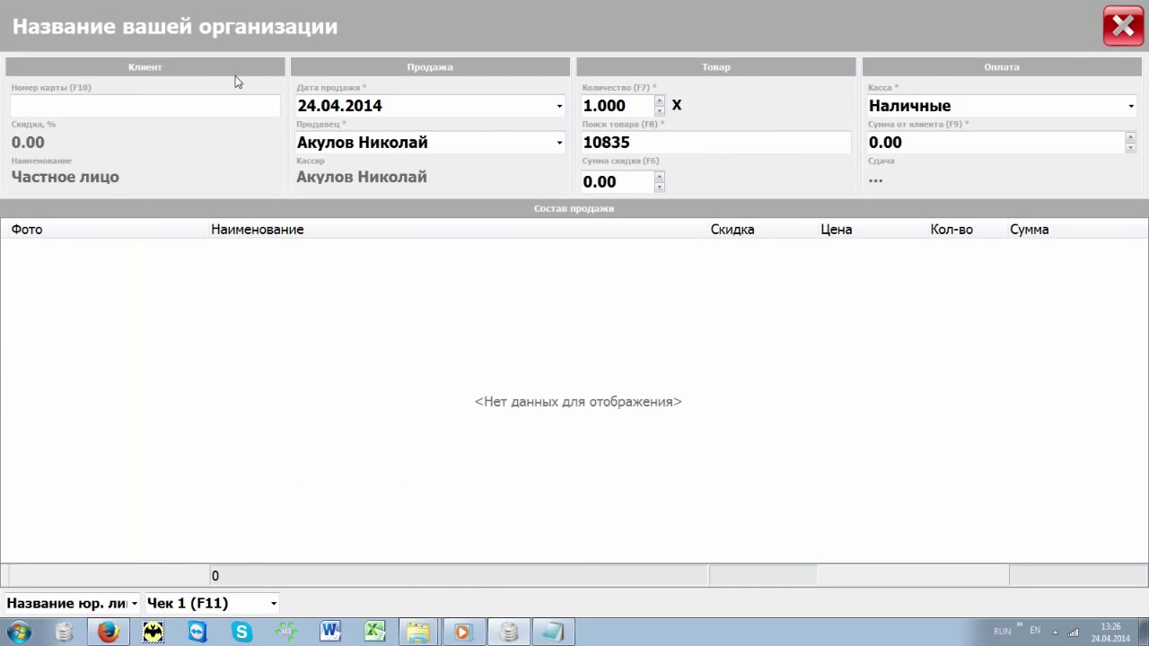
{"action": "key", "text": "Return"}
Step: Take 500 cash for the 200.00 sale without a receipt, giving 300.00 change, then close the POS screen
{"action": "key", "text": "F9"}
{"action": "type", "text": "500"}
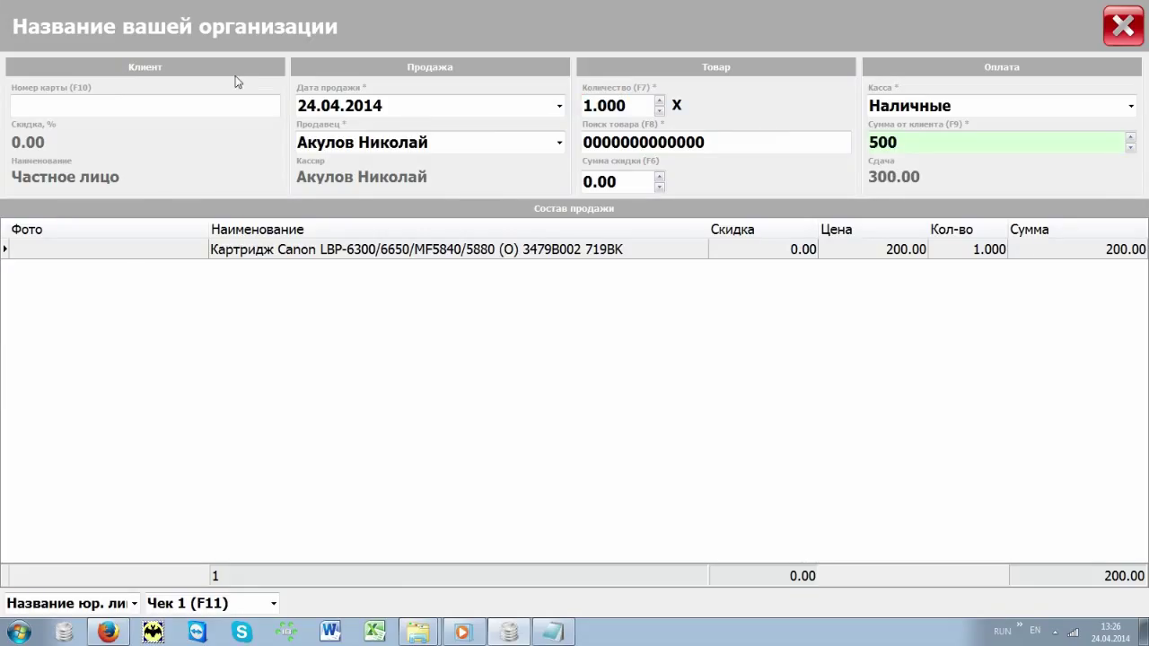
{"action": "key", "text": "F11"}
{"action": "key", "text": "Return"}
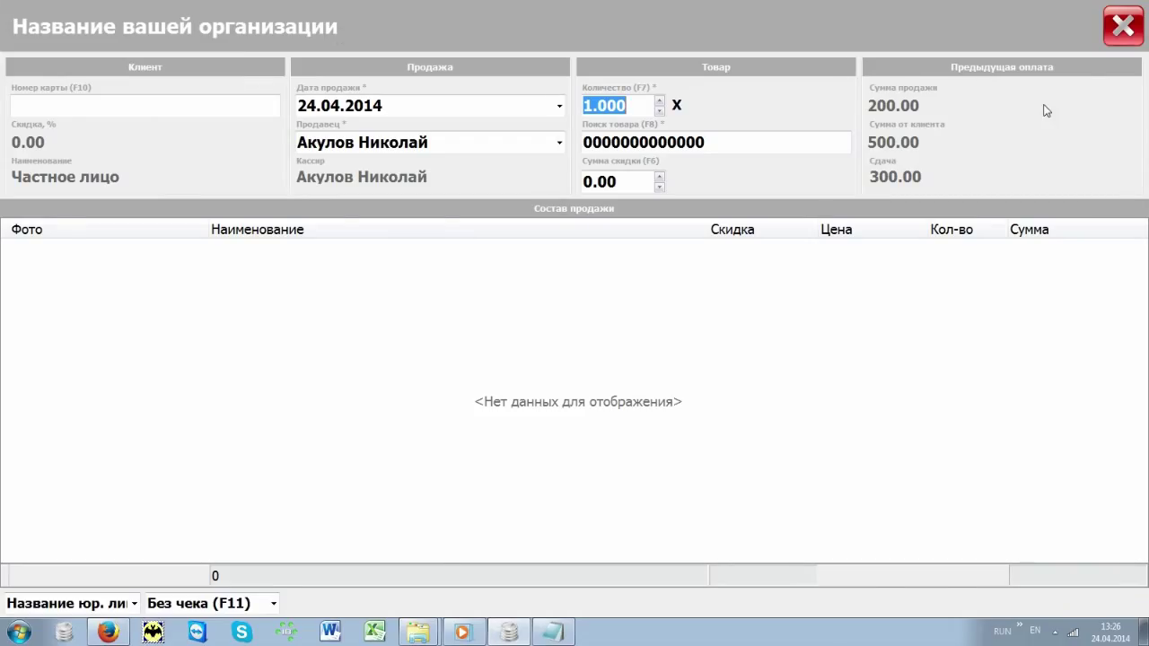
{"action": "left_click", "coordinate": [1123, 27]}
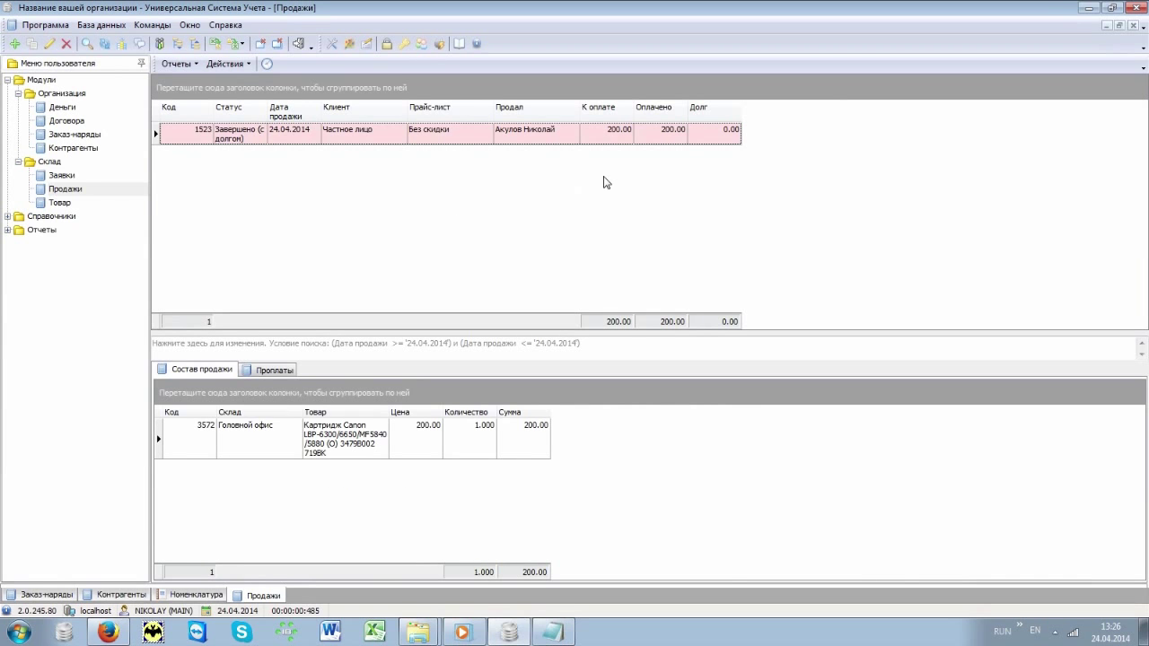
{"action": "left_click", "coordinate": [19, 161]}
Step: Reopen the Организация > Заказ-наряды list and select the client of monitor order 3677
{"action": "left_click", "coordinate": [18, 93]}
{"action": "left_click", "coordinate": [18, 93]}
{"action": "double_click", "coordinate": [78, 134]}
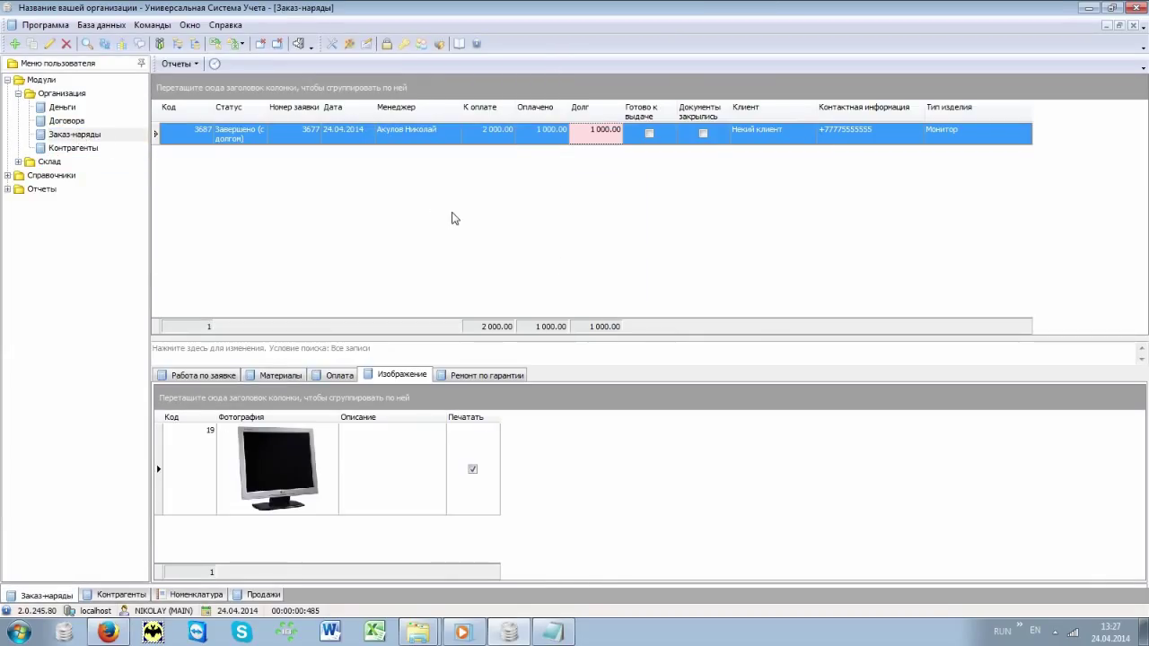
{"action": "left_click", "coordinate": [795, 141]}
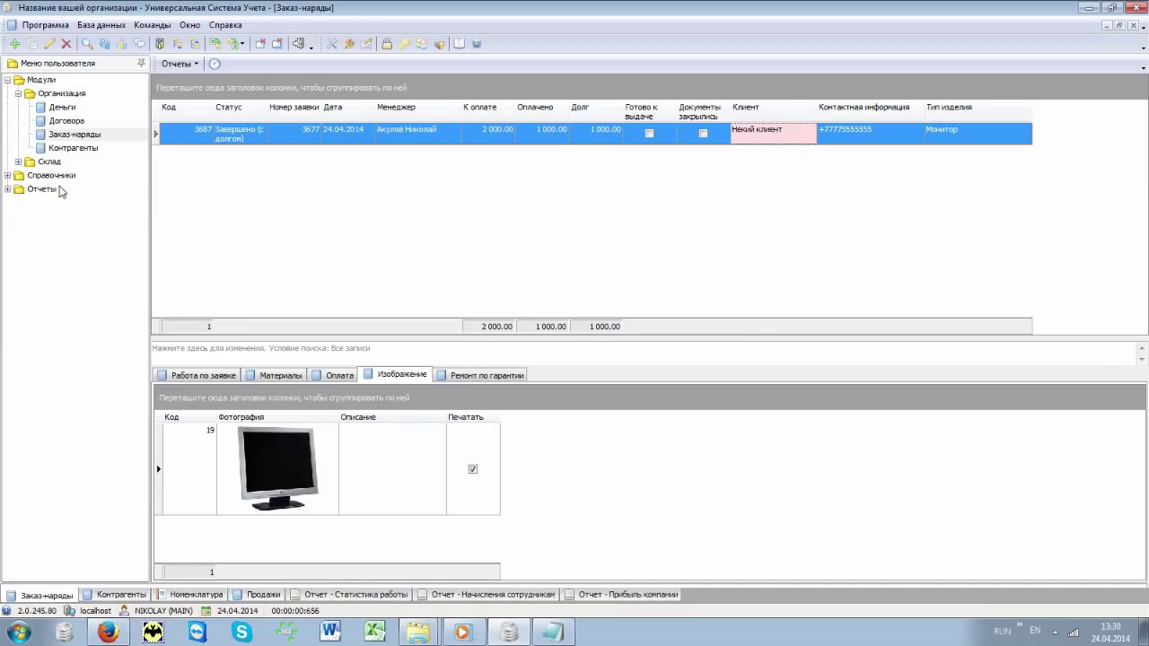
Step: Review the Статистика работы, Начисления сотрудникам and Прибыль компании organisation reports in turn
{"action": "left_click", "coordinate": [37, 191]}
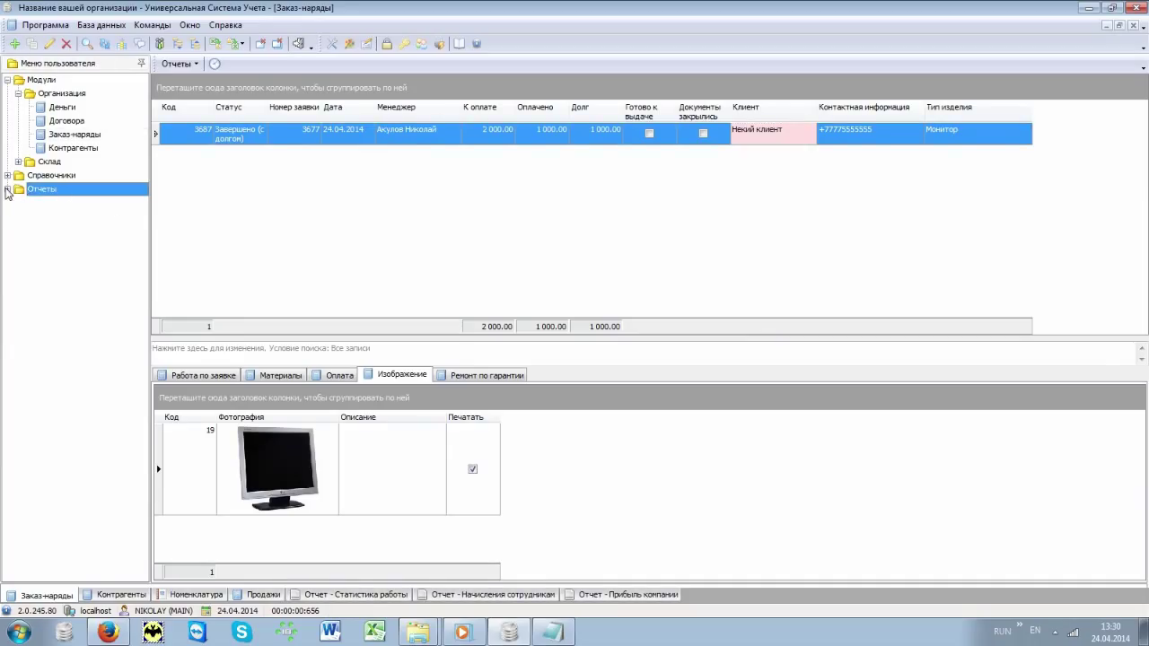
{"action": "left_click", "coordinate": [7, 189]}
{"action": "left_click", "coordinate": [18, 216]}
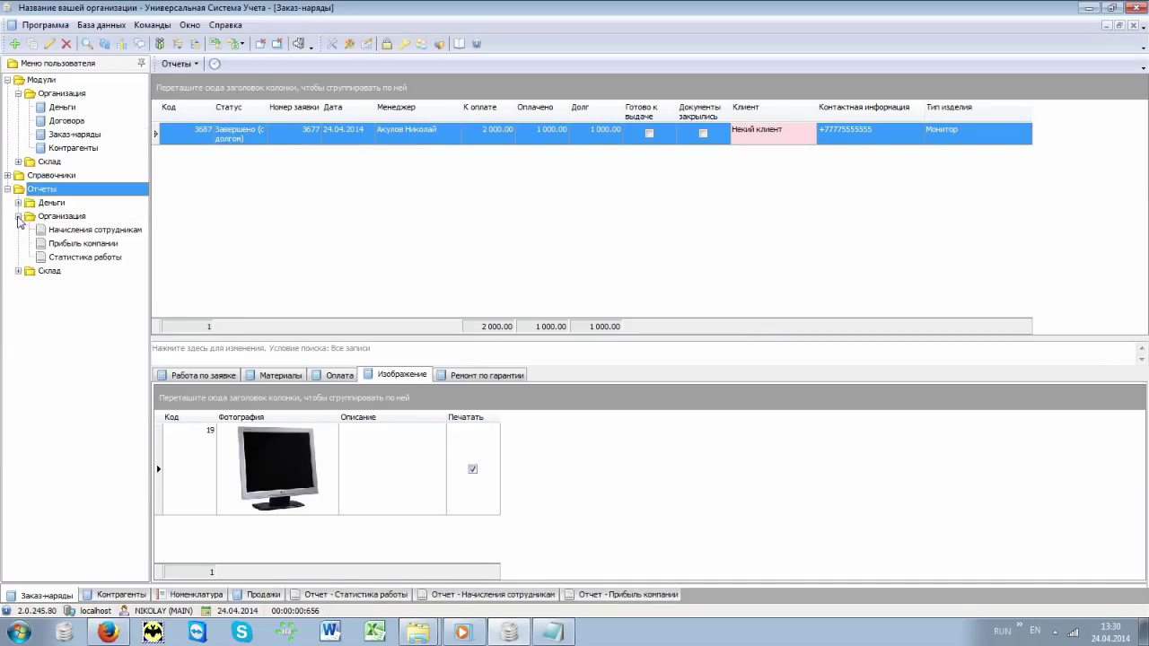
{"action": "left_click", "coordinate": [391, 595]}
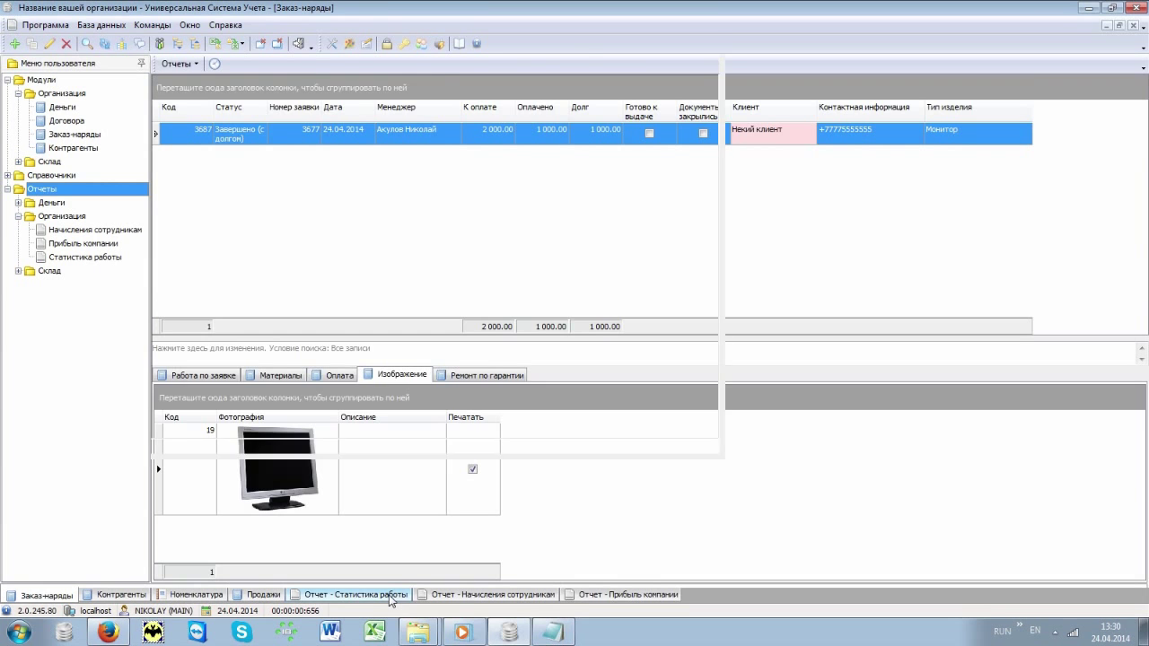
{"action": "left_click", "coordinate": [469, 596]}
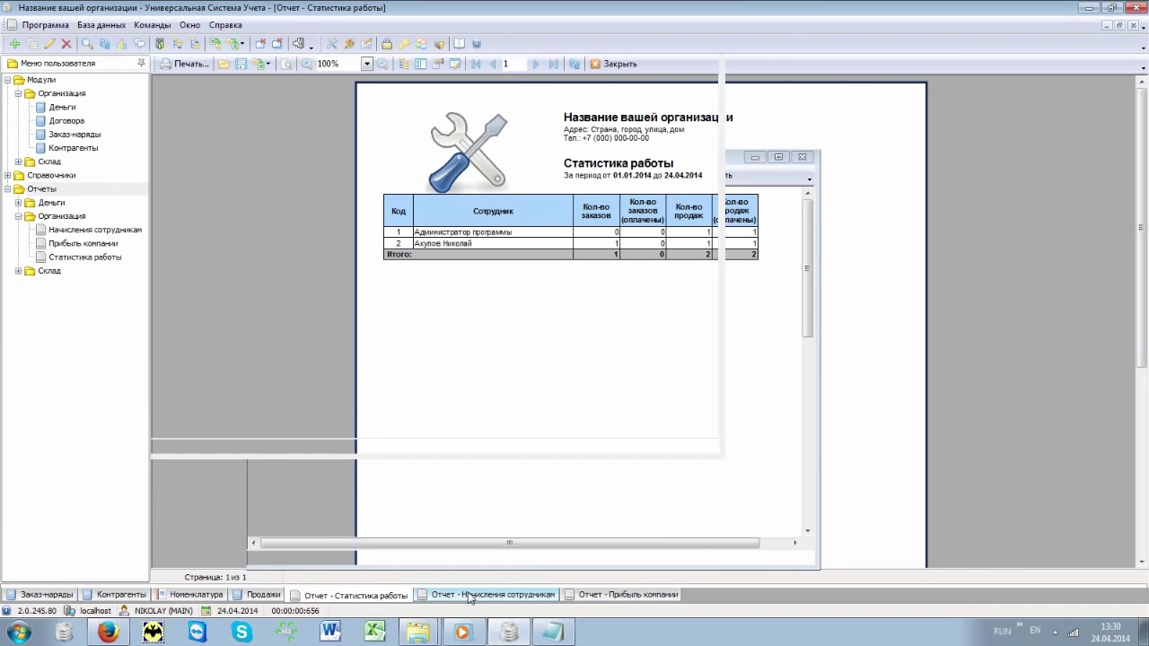
{"action": "left_click", "coordinate": [603, 596]}
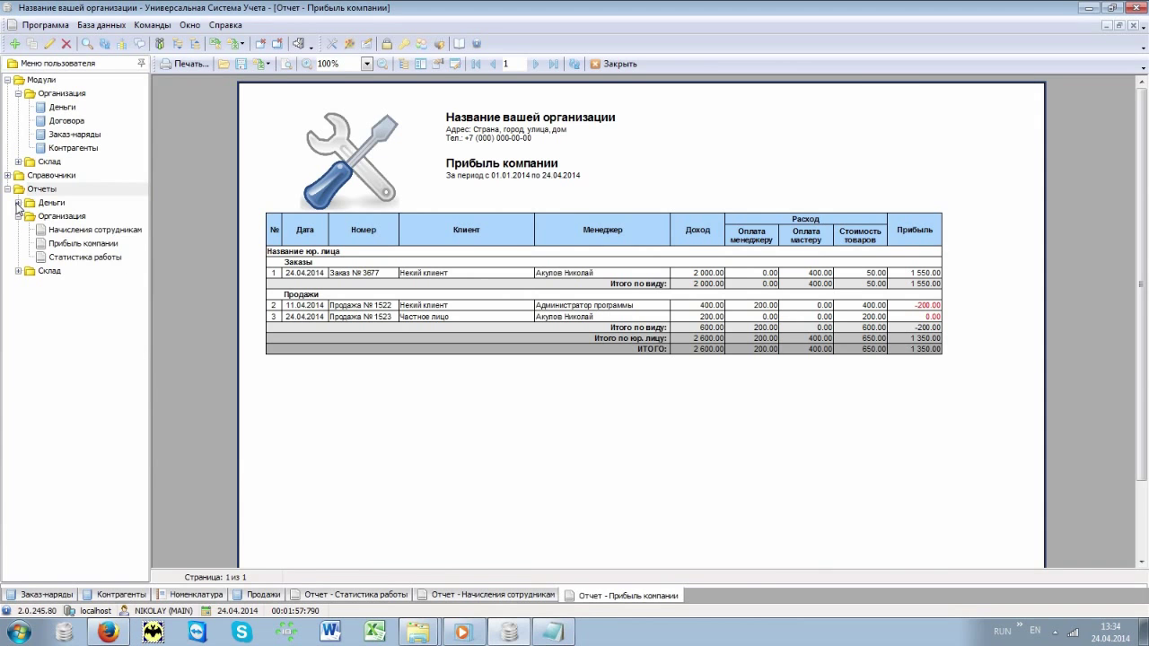
Step: Open the Движение средств money report for March–April 2014 with the default parameters
{"action": "left_click", "coordinate": [18, 204]}
{"action": "left_click", "coordinate": [75, 217]}
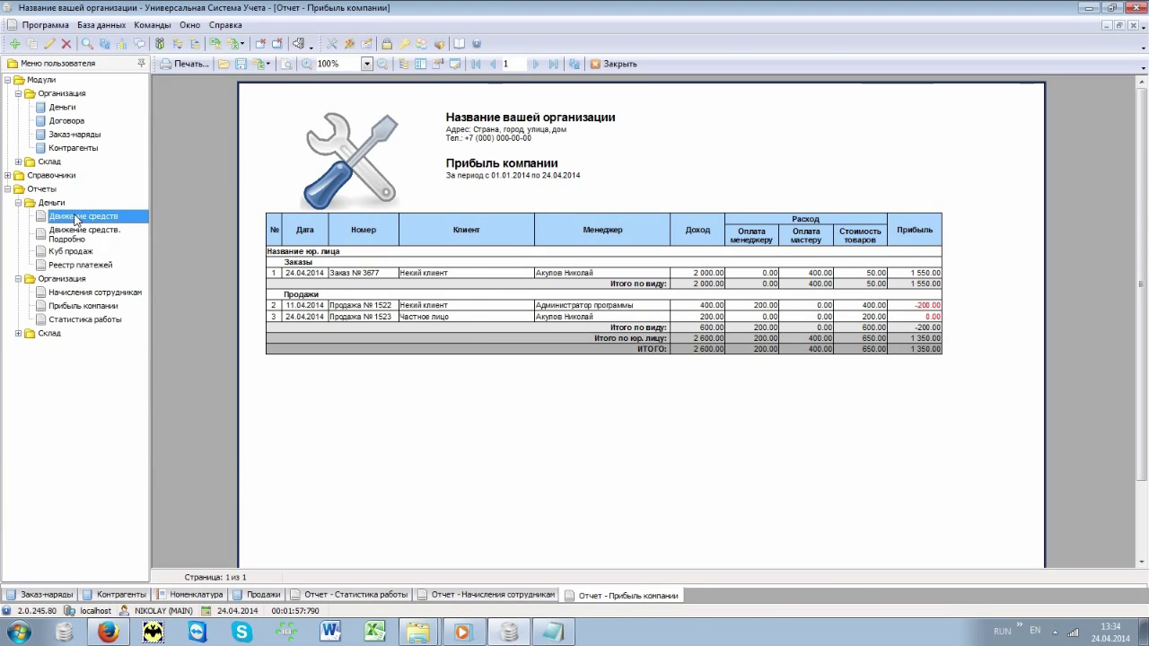
{"action": "double_click", "coordinate": [76, 218]}
{"action": "key", "text": "Return"}
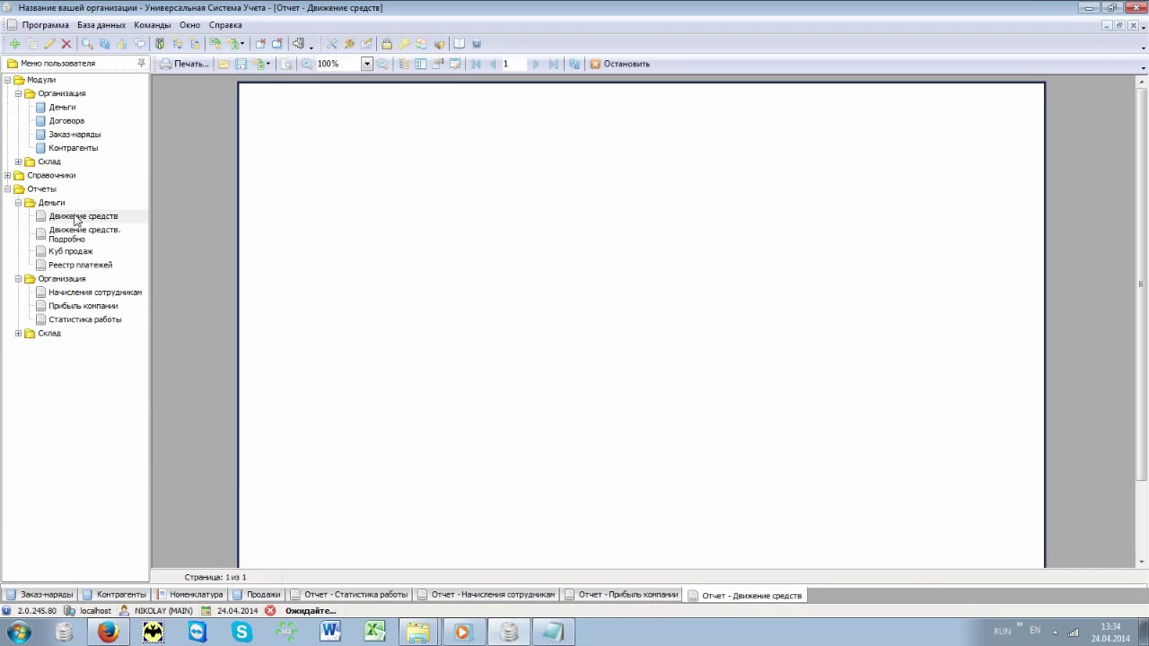